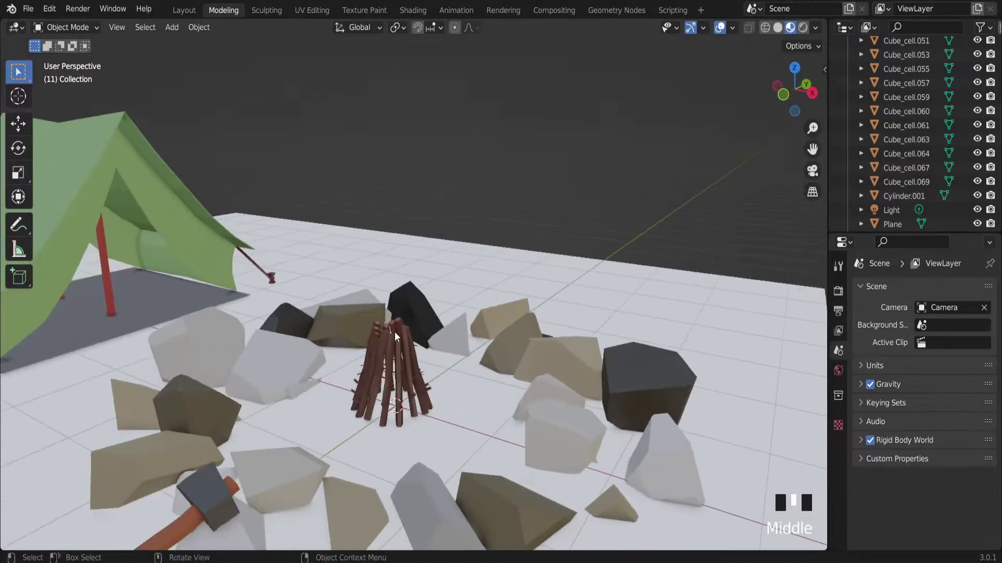
- Examine the campsite scene, looking closely at the campfire log pile, the stone ring, the axe and the tent
{"action": "scroll", "coordinate": [381, 336], "scroll_direction": "down", "scroll_amount": 2}
{"action": "middle_click_drag", "start_coordinate": [317, 326], "coordinate": [365, 348]}
{"action": "scroll", "coordinate": [389, 332], "scroll_direction": "down", "scroll_amount": 2}
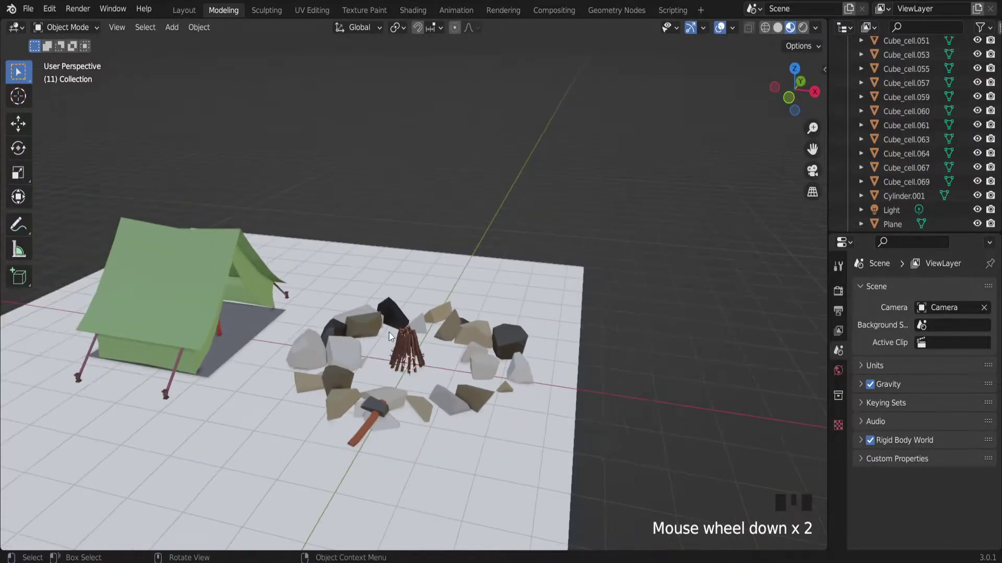
{"action": "scroll", "coordinate": [282, 362], "scroll_direction": "up", "scroll_amount": 2}
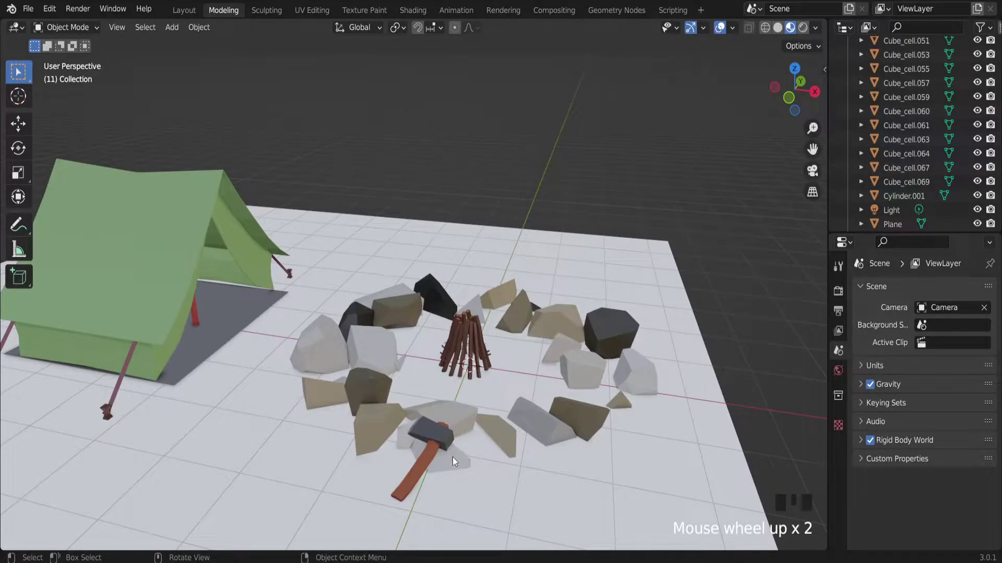
{"action": "middle_click_drag", "start_coordinate": [452, 457], "coordinate": [441, 459]}
{"action": "scroll", "coordinate": [440, 458], "scroll_direction": "up", "scroll_amount": 3}
{"action": "scroll", "coordinate": [443, 426], "scroll_direction": "up", "scroll_amount": 2}
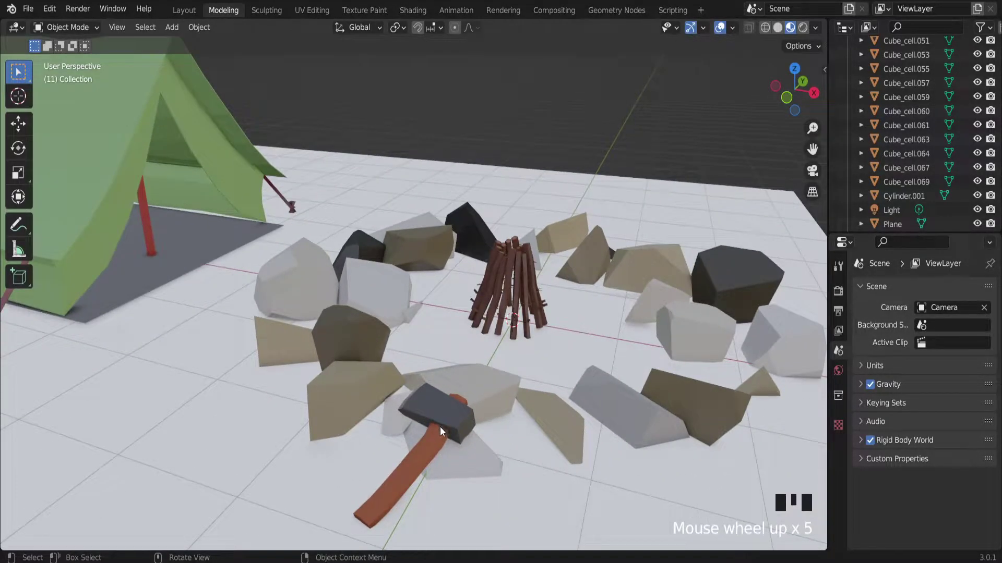
{"action": "scroll", "coordinate": [335, 357], "scroll_direction": "down", "scroll_amount": 1}
{"action": "middle_click_drag", "start_coordinate": [216, 260], "coordinate": [518, 270]}
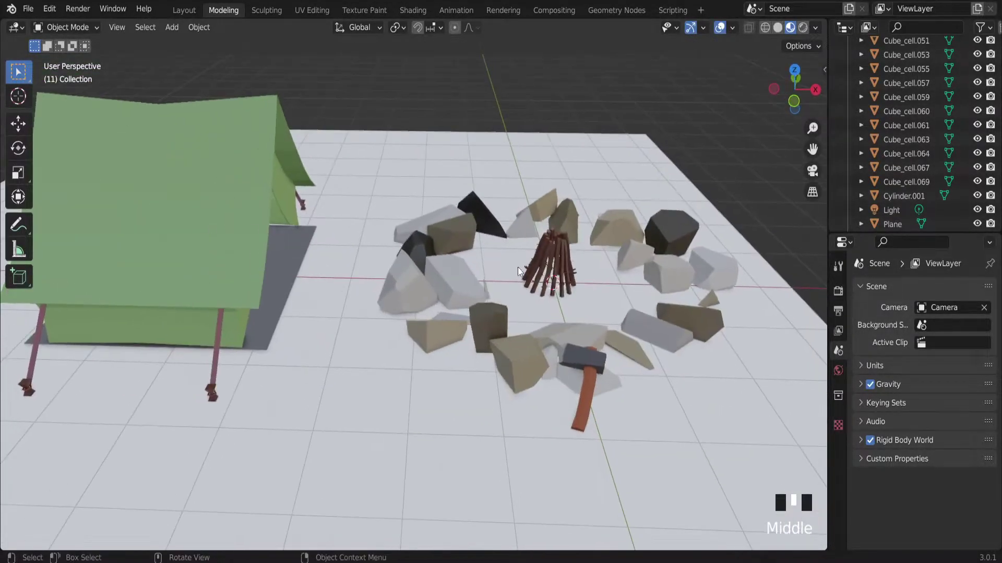
{"action": "scroll", "coordinate": [497, 286], "scroll_direction": "up", "scroll_amount": 3}
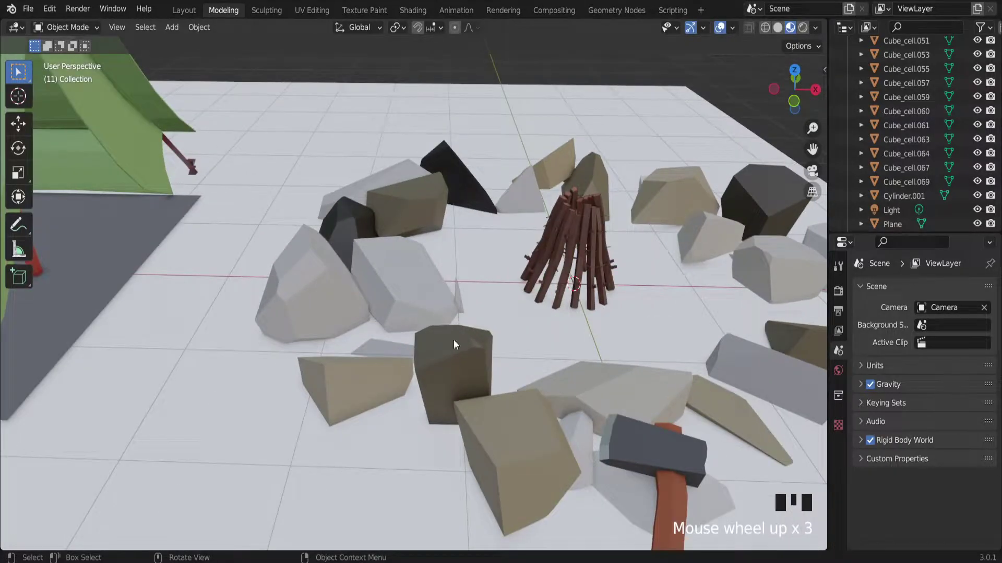
{"action": "middle_click_drag", "start_coordinate": [453, 344], "coordinate": [477, 344]}
{"action": "scroll", "coordinate": [476, 344], "scroll_direction": "down", "scroll_amount": 1}
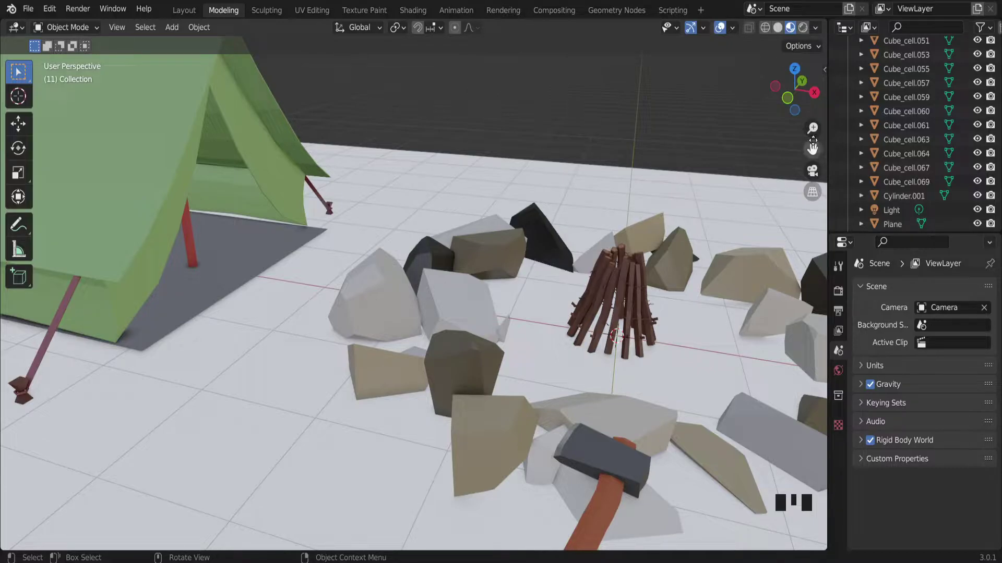
{"action": "left_click_drag", "start_coordinate": [811, 146], "coordinate": [720, 150]}
{"action": "scroll", "coordinate": [612, 230], "scroll_direction": "up", "scroll_amount": 2}
{"action": "scroll", "coordinate": [522, 274], "scroll_direction": "up", "scroll_amount": 1}
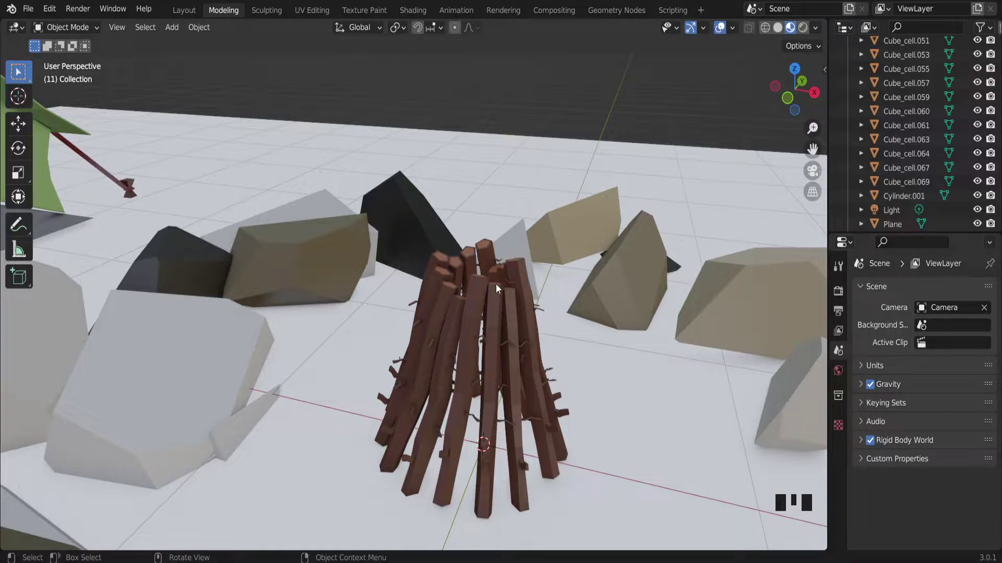
{"action": "scroll", "coordinate": [496, 284], "scroll_direction": "down", "scroll_amount": 3}
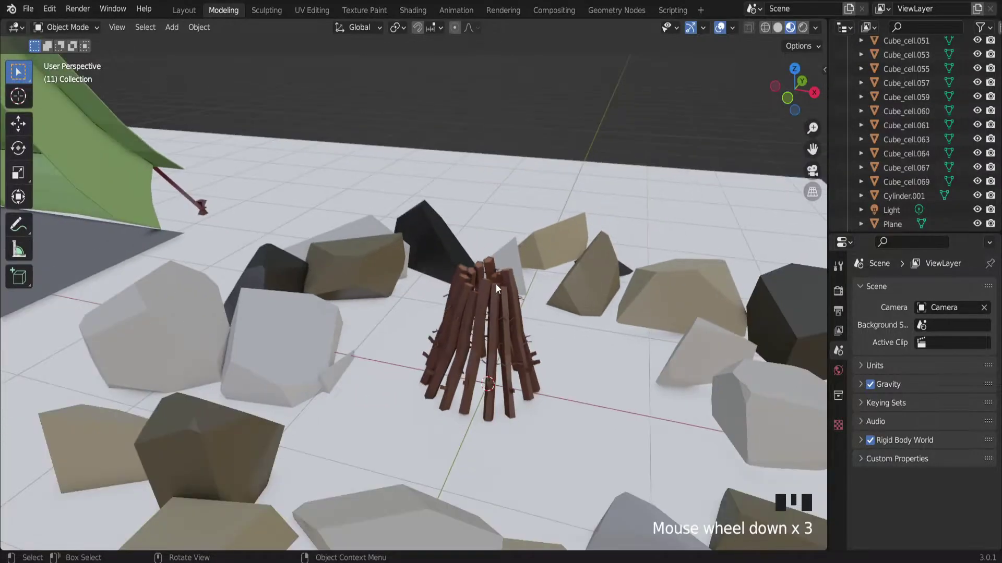
{"action": "scroll", "coordinate": [496, 284], "scroll_direction": "down", "scroll_amount": 1}
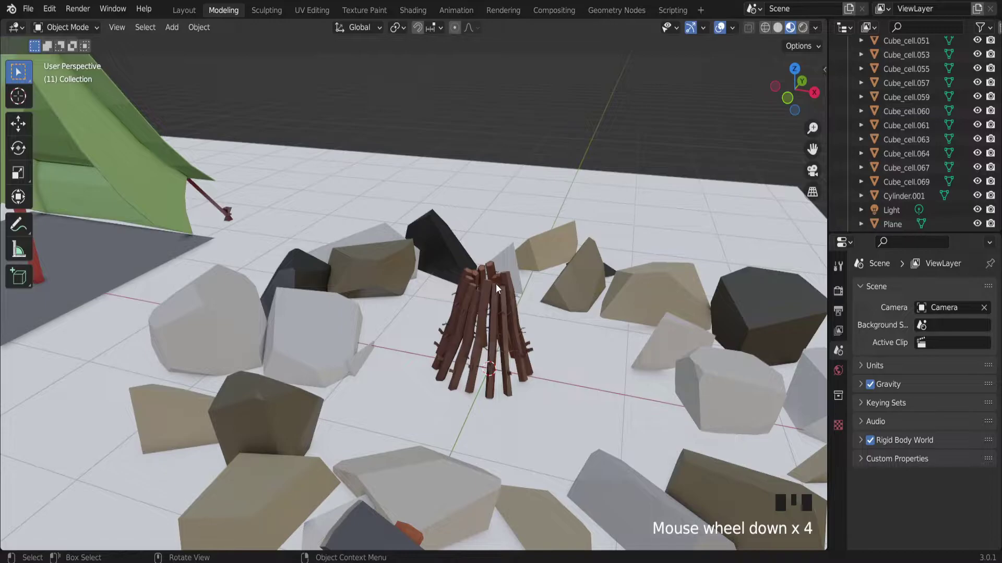
- Add a cylinder mesh with 5 vertices, 1 m radius and 2 m depth at the world origin
{"action": "key", "text": "shift+a"}
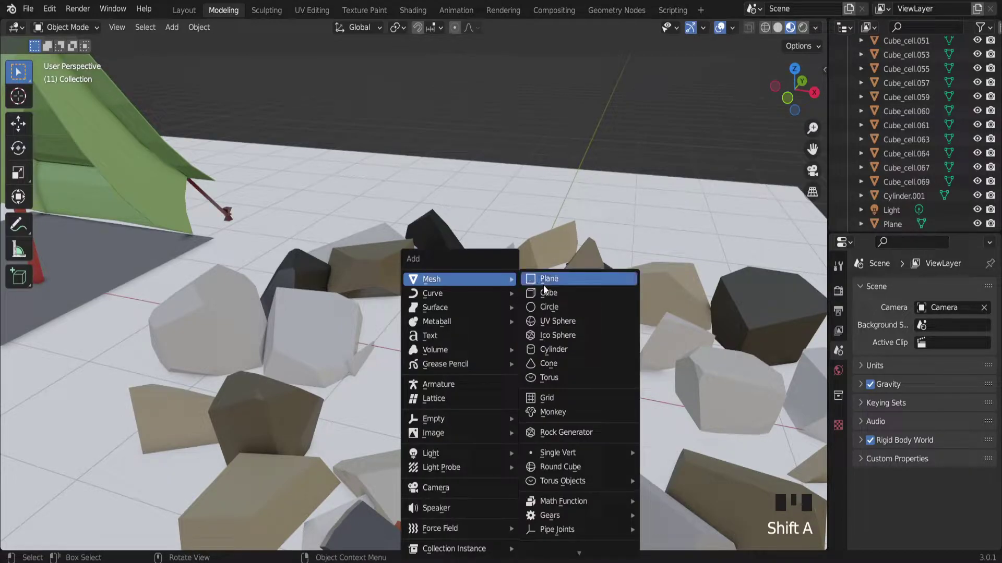
{"action": "left_click", "coordinate": [572, 350]}
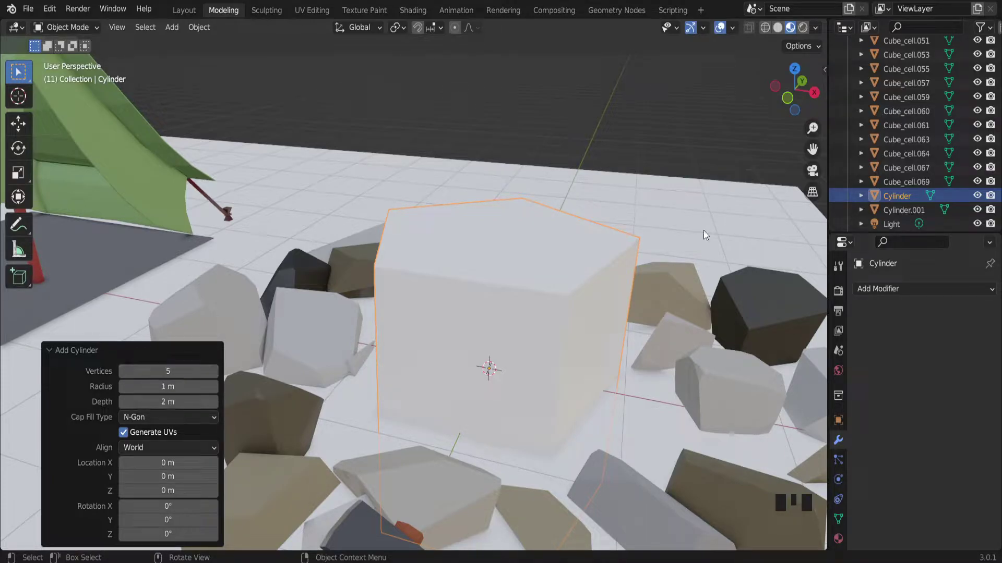
{"action": "scroll", "coordinate": [584, 337], "scroll_direction": "up", "scroll_amount": 1}
{"action": "scroll", "coordinate": [584, 337], "scroll_direction": "down", "scroll_amount": 2}
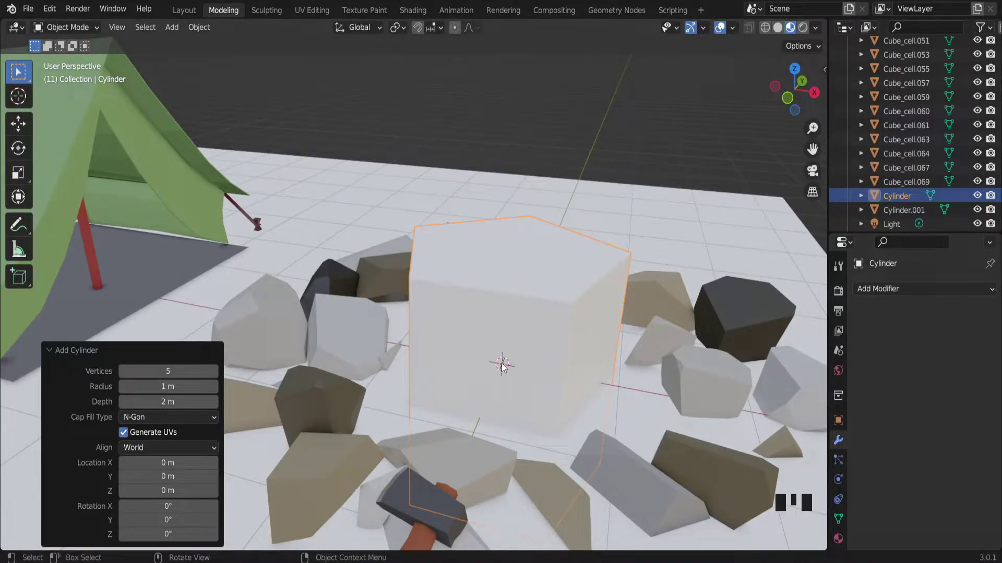
- Temporarily hide the new cylinder to examine the campfire logs and their twigs up close, and unhide it
{"action": "key", "text": "h"}
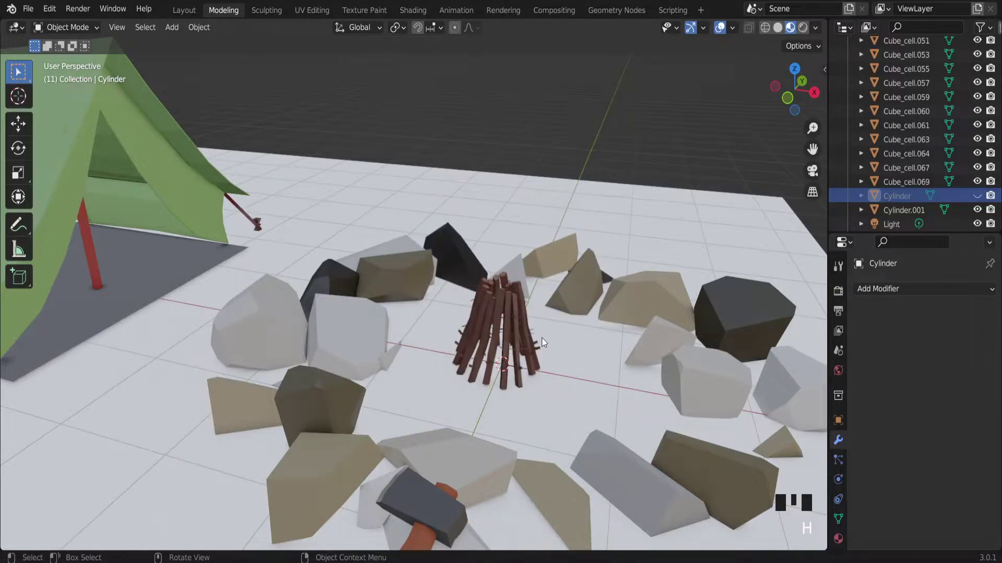
{"action": "scroll", "coordinate": [504, 307], "scroll_direction": "up", "scroll_amount": 2}
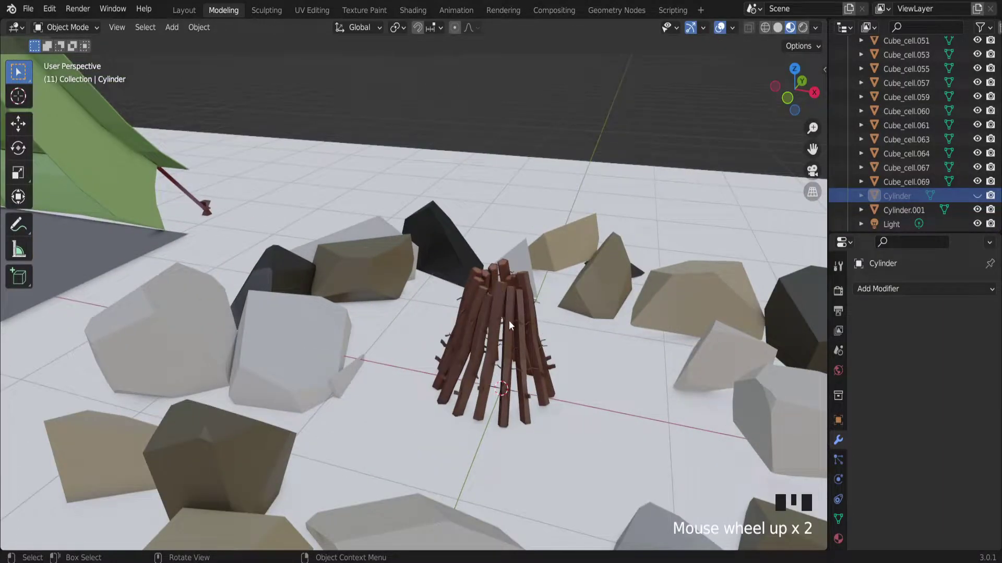
{"action": "middle_click_drag", "start_coordinate": [524, 309], "coordinate": [491, 375]}
{"action": "scroll", "coordinate": [489, 379], "scroll_direction": "up", "scroll_amount": 4}
{"action": "scroll", "coordinate": [538, 413], "scroll_direction": "up", "scroll_amount": 1}
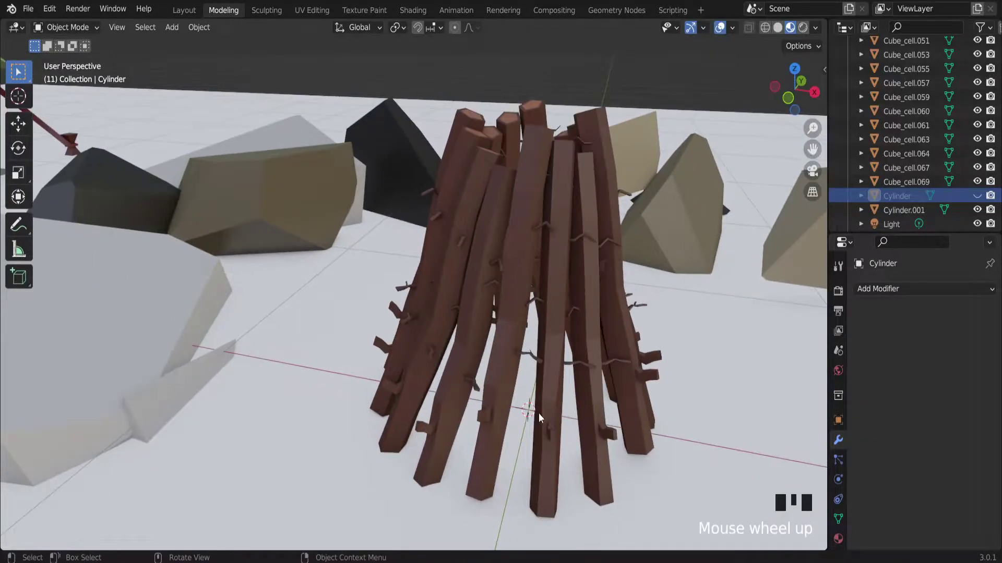
{"action": "middle_click_drag", "start_coordinate": [524, 405], "coordinate": [527, 405]}
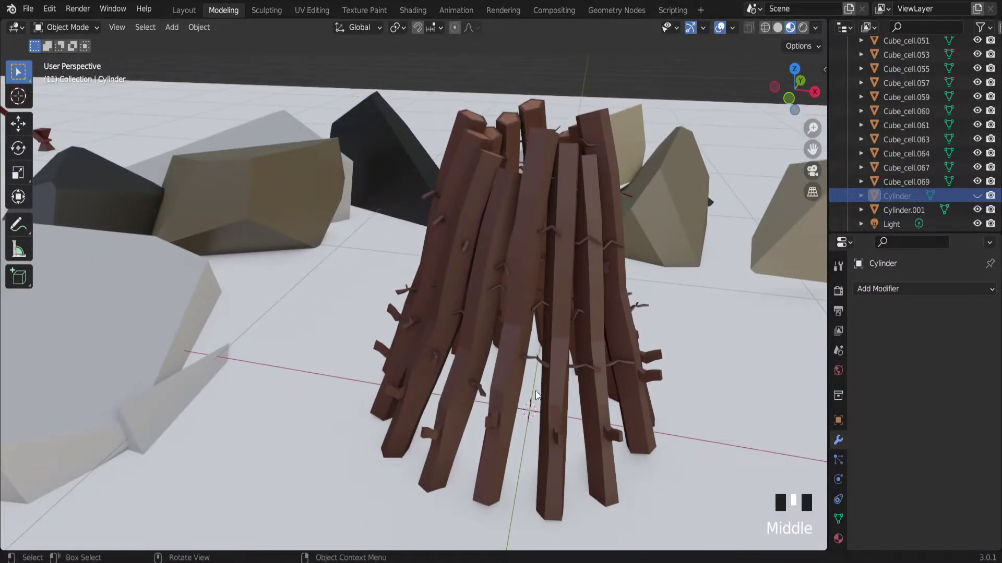
{"action": "scroll", "coordinate": [525, 409], "scroll_direction": "down", "scroll_amount": 4}
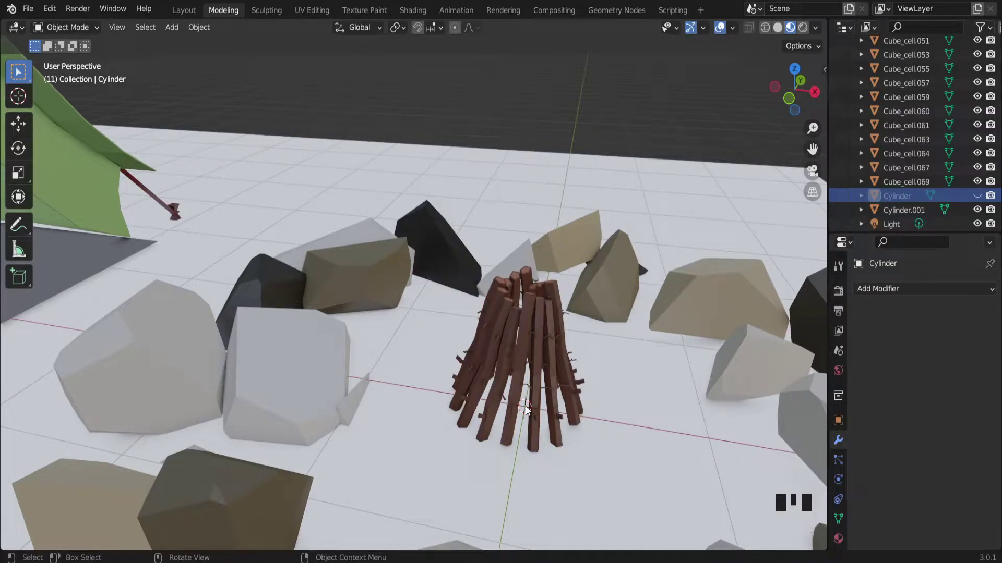
{"action": "key", "text": "h"}
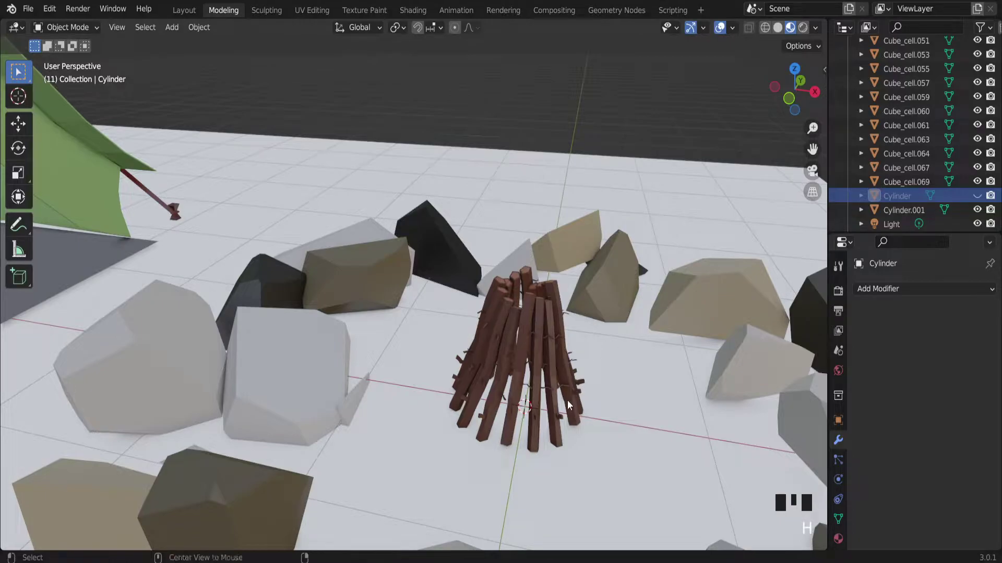
{"action": "key", "text": "alt+h"}
{"action": "scroll", "coordinate": [534, 376], "scroll_direction": "down", "scroll_amount": 2}
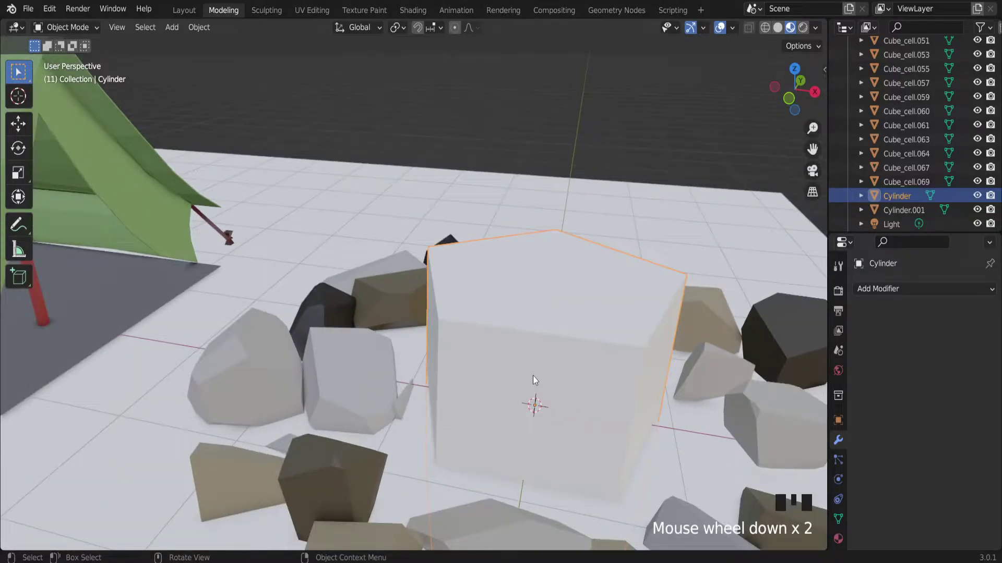
{"action": "scroll", "coordinate": [546, 331], "scroll_direction": "up", "scroll_amount": 2}
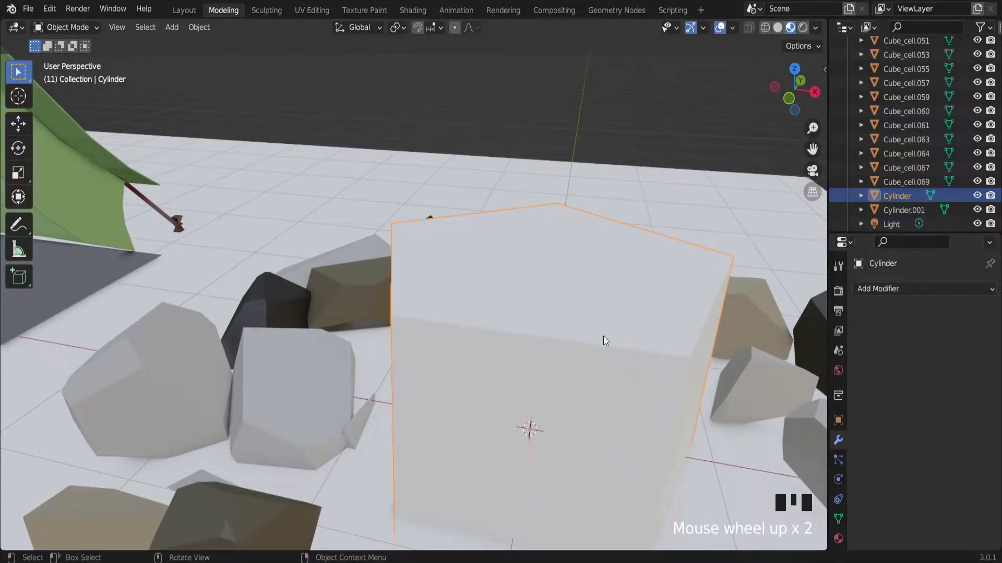
{"action": "scroll", "coordinate": [603, 338], "scroll_direction": "down", "scroll_amount": 2}
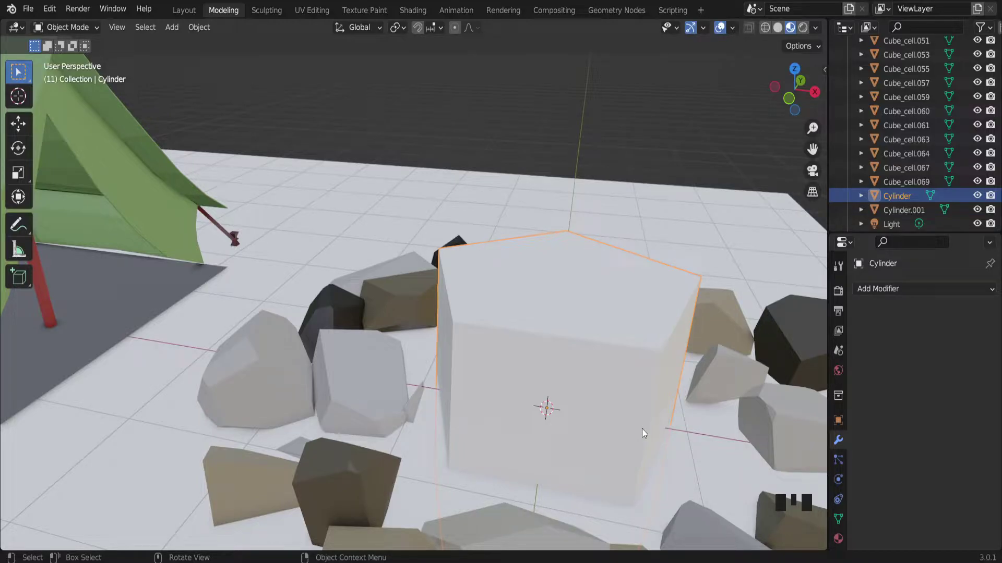
- Enter Edit Mode on the cylinder and stretch its mesh along the Z axis by a factor of about 1.91
{"action": "left_click", "coordinate": [76, 30]}
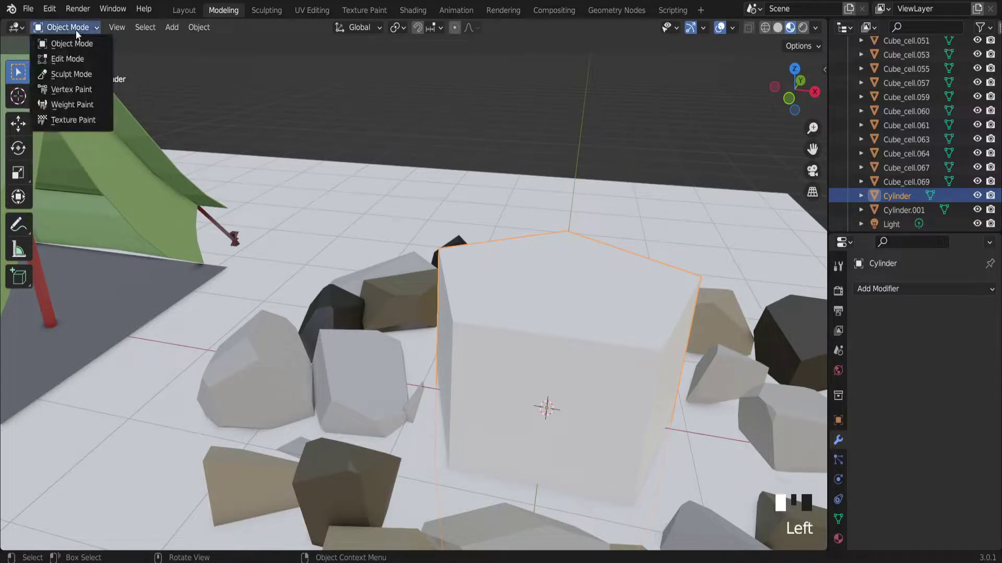
{"action": "left_click", "coordinate": [77, 60]}
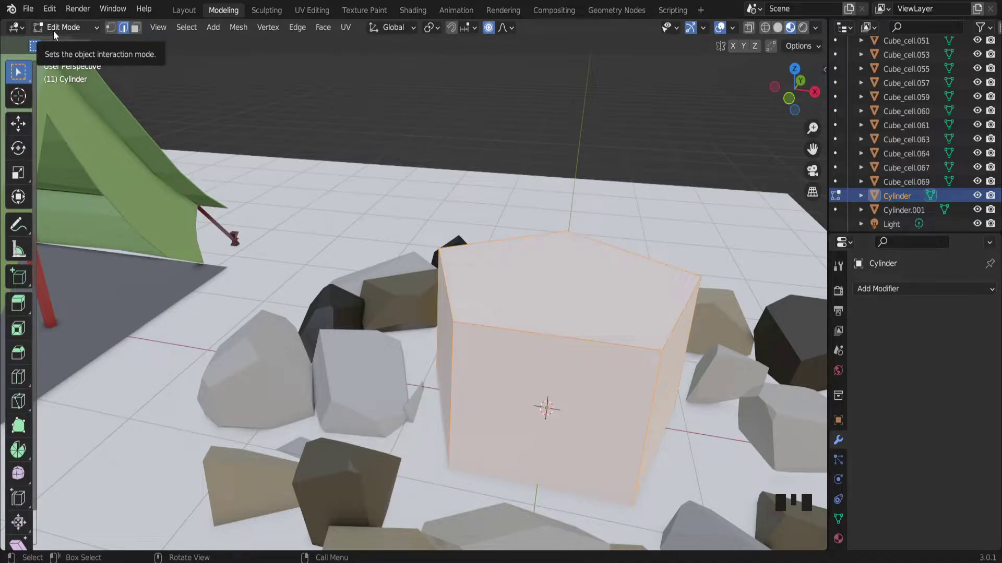
{"action": "scroll", "coordinate": [606, 414], "scroll_direction": "up", "scroll_amount": 1}
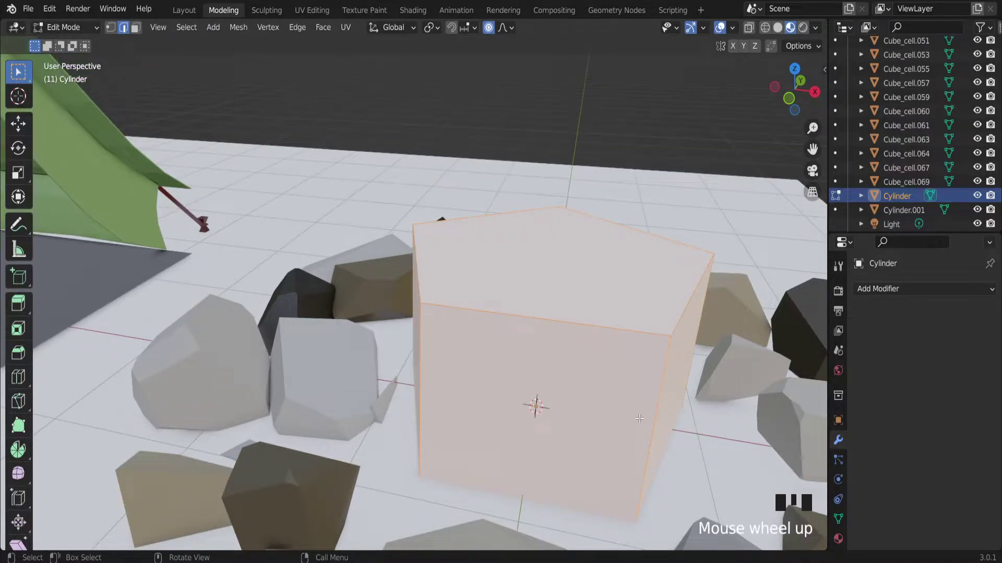
{"action": "key", "text": "s"}
{"action": "key", "text": "z"}
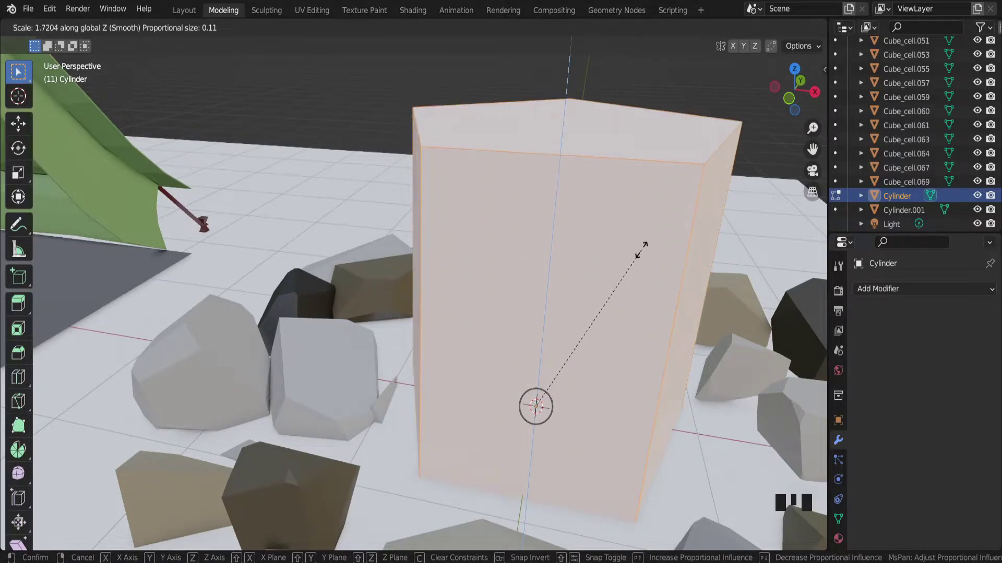
{"action": "left_click", "coordinate": [639, 225]}
{"action": "scroll", "coordinate": [698, 288], "scroll_direction": "down", "scroll_amount": 6}
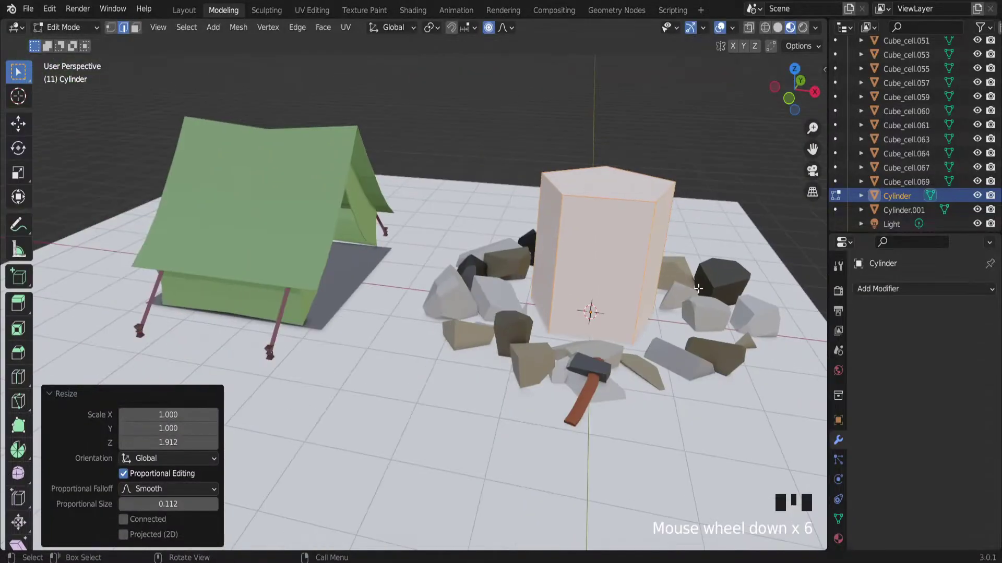
- Shrink the cylinder mesh uniformly in two passes, by factors of about 0.223 and 0.531, to fit inside the log pile
{"action": "key", "text": "s"}
{"action": "left_click", "coordinate": [613, 301]}
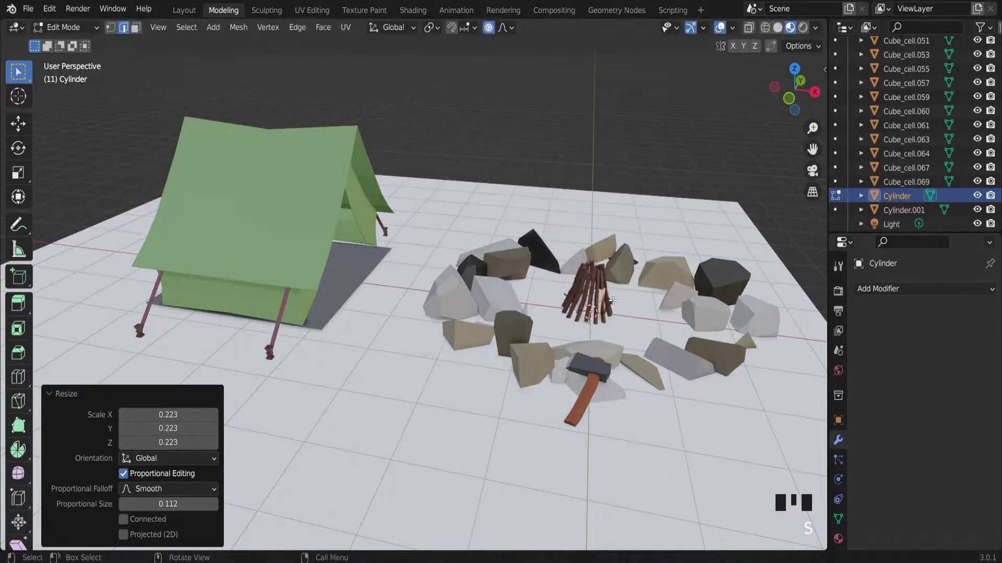
{"action": "scroll", "coordinate": [612, 301], "scroll_direction": "up", "scroll_amount": 7}
{"action": "key", "text": "s"}
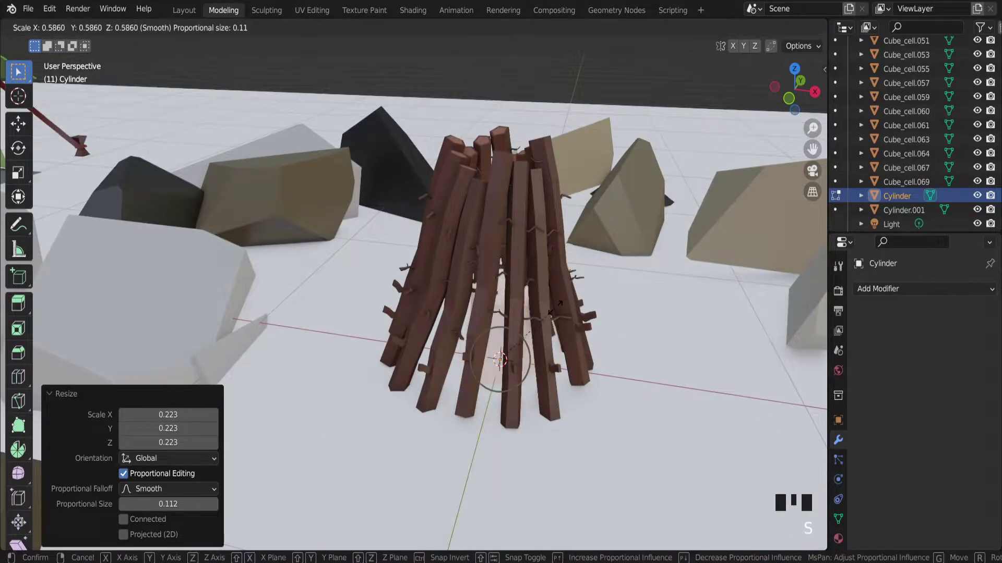
{"action": "left_click", "coordinate": [547, 311]}
- Stretch the cylinder mesh along the Z axis, and shrink it uniformly by a factor of about 0.377
{"action": "key", "text": "s"}
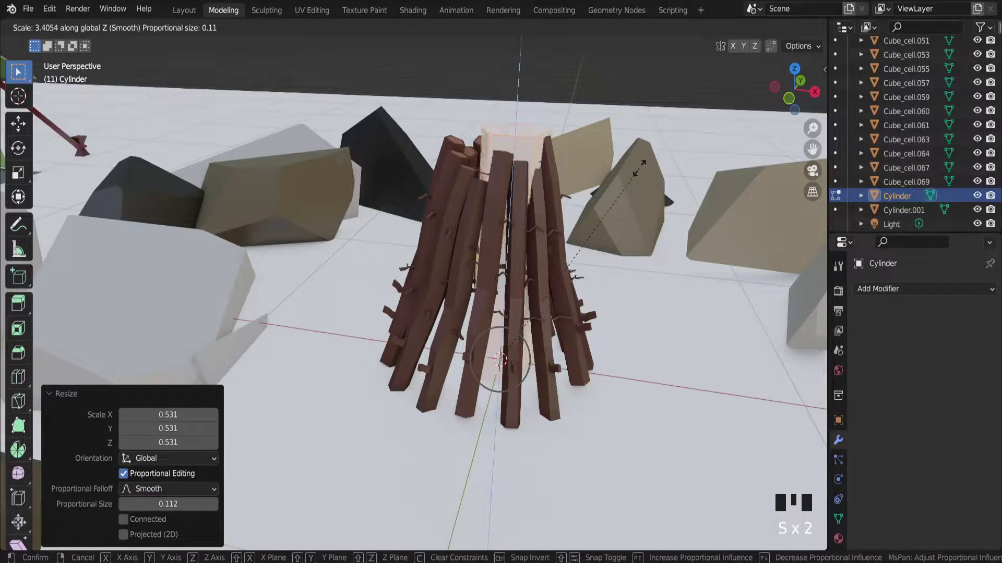
{"action": "left_click", "coordinate": [521, 157]}
{"action": "key", "text": "s"}
{"action": "left_click", "coordinate": [535, 277]}
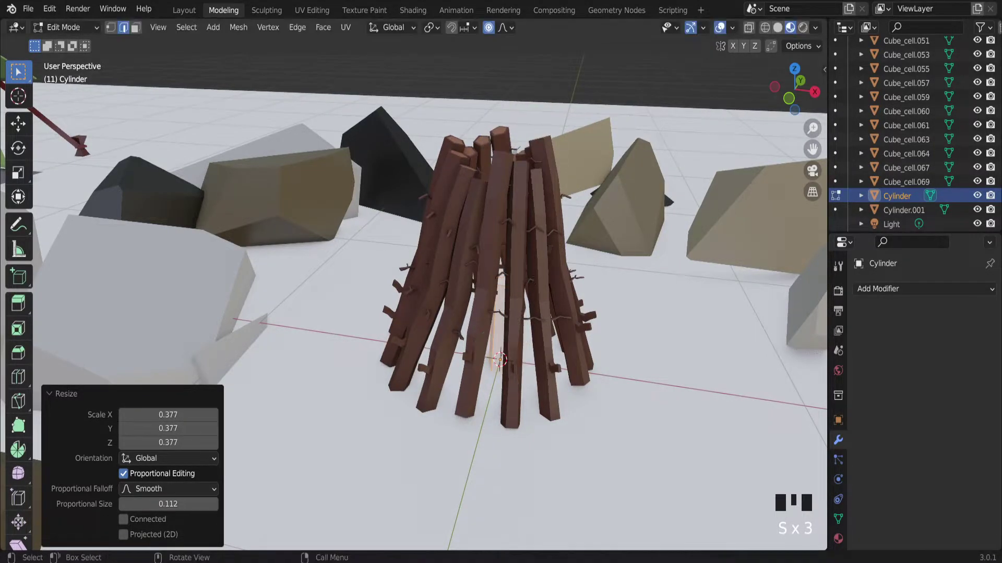
- Rescale the thin cylinder's length along the Z axis, first by about 2.68 and again by about 0.218
{"action": "key", "text": "s"}
{"action": "left_click", "coordinate": [574, 216]}
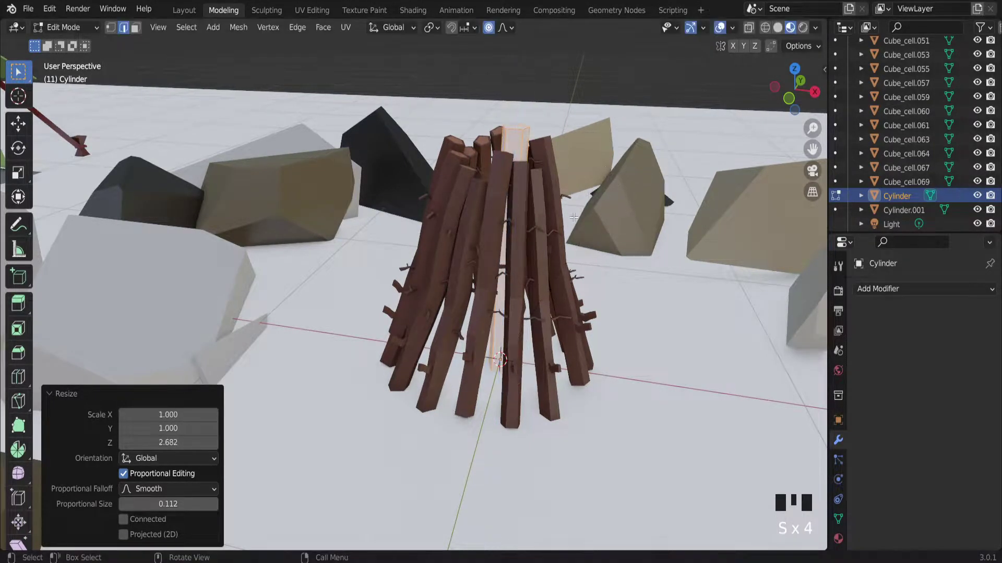
{"action": "mouse_move", "coordinate": [573, 217]}
{"action": "middle_mouse_down"}
{"action": "mouse_move", "coordinate": [577, 179]}
{"action": "mouse_move", "coordinate": [574, 212]}
{"action": "middle_mouse_up"}
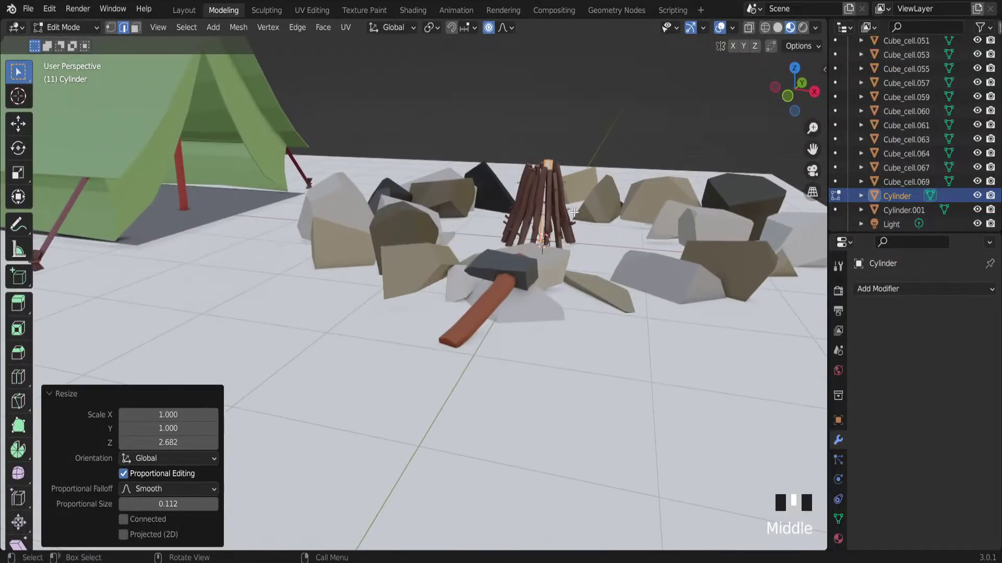
{"action": "key", "text": "s"}
{"action": "key", "text": "z"}
{"action": "left_click", "coordinate": [559, 242]}
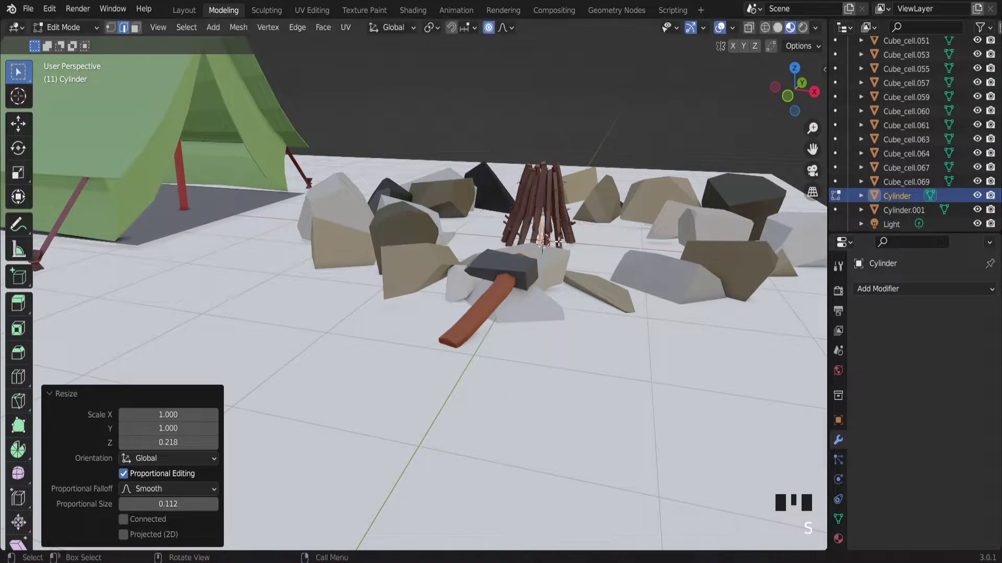
- Move the thin cylinder mesh up about 0.485 m along the Z axis within the log pile
{"action": "key", "text": "g"}
{"action": "key", "text": "z"}
{"action": "left_click", "coordinate": [574, 183]}
{"action": "scroll", "coordinate": [574, 181], "scroll_direction": "up", "scroll_amount": 3}
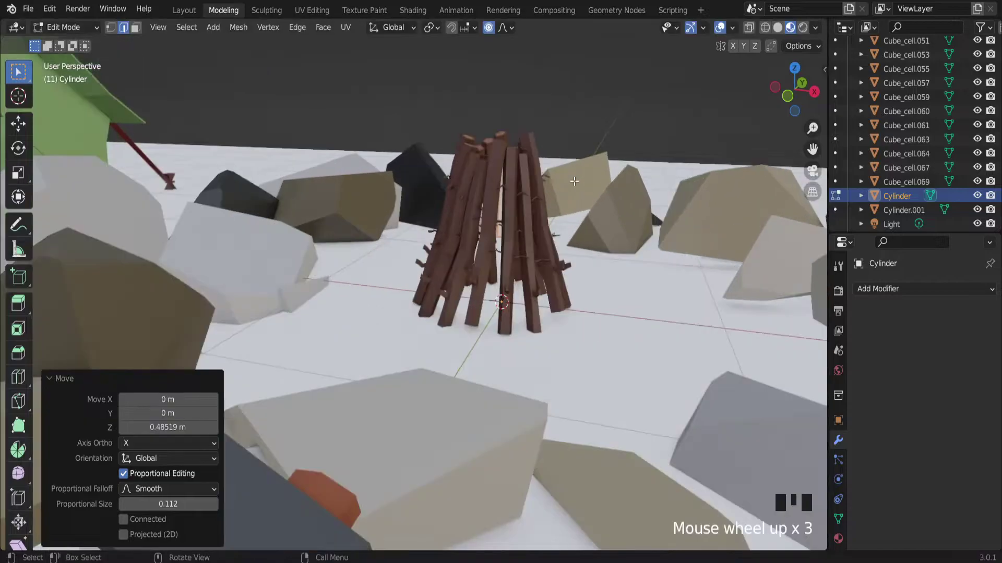
- Stretch the cylinder mesh along the Z axis by a factor of about 1.994
{"action": "scroll", "coordinate": [509, 230], "scroll_direction": "up", "scroll_amount": 3}
{"action": "key", "text": "s"}
{"action": "key", "text": "z"}
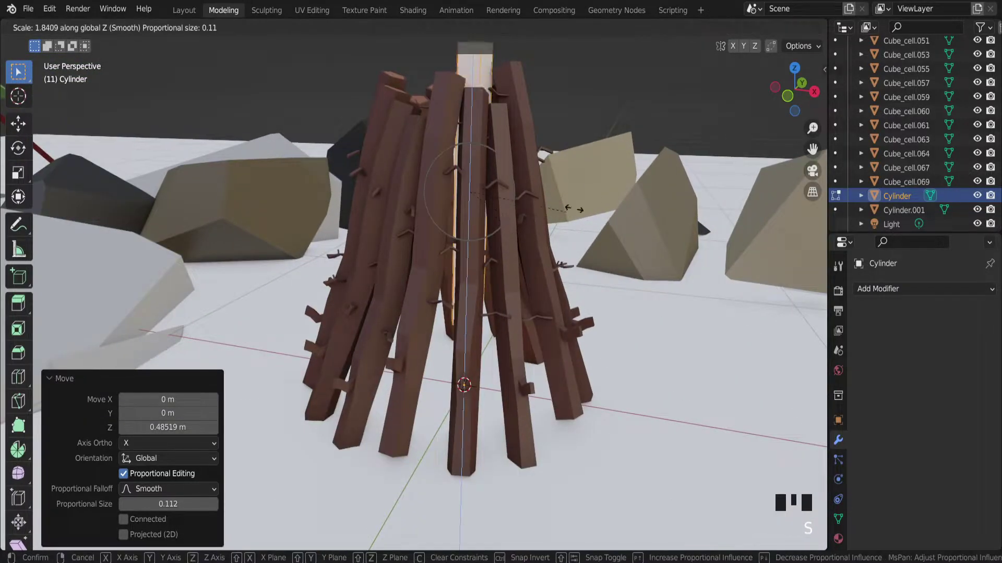
{"action": "left_click", "coordinate": [586, 233]}
{"action": "scroll", "coordinate": [587, 233], "scroll_direction": "down", "scroll_amount": 3}
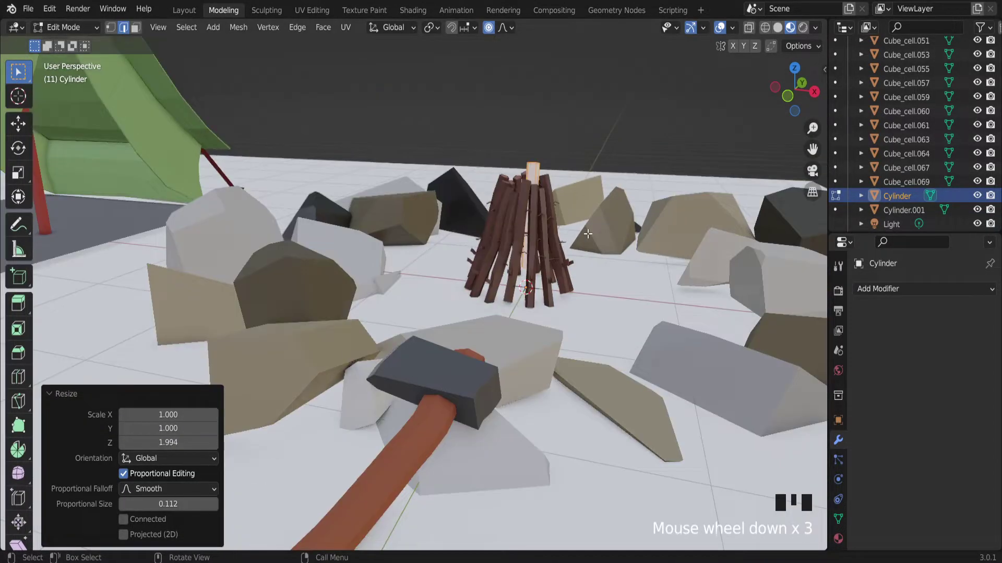
- Move the cylinder mesh about 0.458 m along X out of the log pile and lower it about 0.175 m along Z
{"action": "key", "text": "g"}
{"action": "key", "text": "x"}
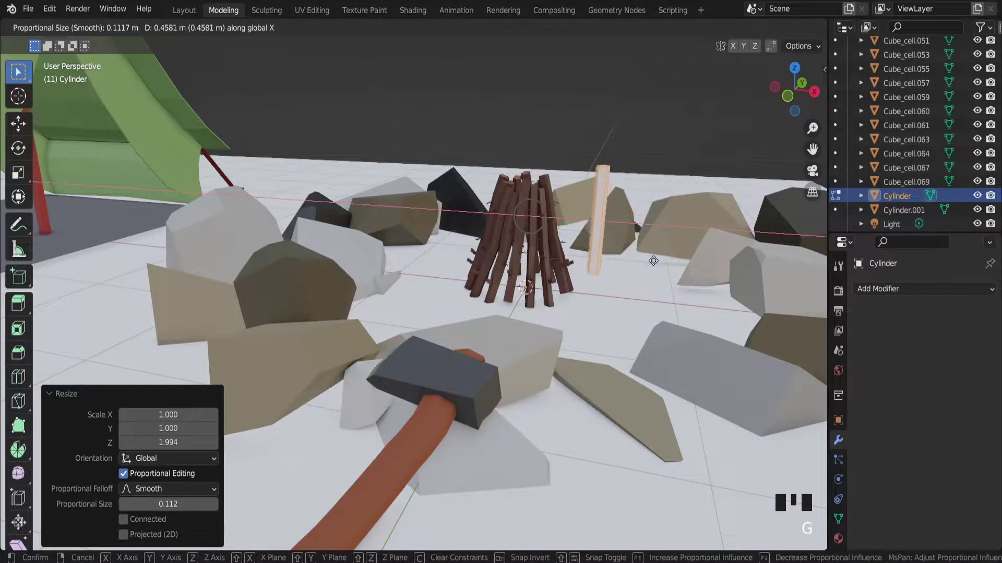
{"action": "left_click", "coordinate": [654, 260]}
{"action": "scroll", "coordinate": [653, 261], "scroll_direction": "up", "scroll_amount": 1}
{"action": "scroll", "coordinate": [653, 260], "scroll_direction": "up", "scroll_amount": 1}
{"action": "scroll", "coordinate": [653, 261], "scroll_direction": "down", "scroll_amount": 1}
{"action": "key", "text": "g"}
{"action": "key", "text": "z"}
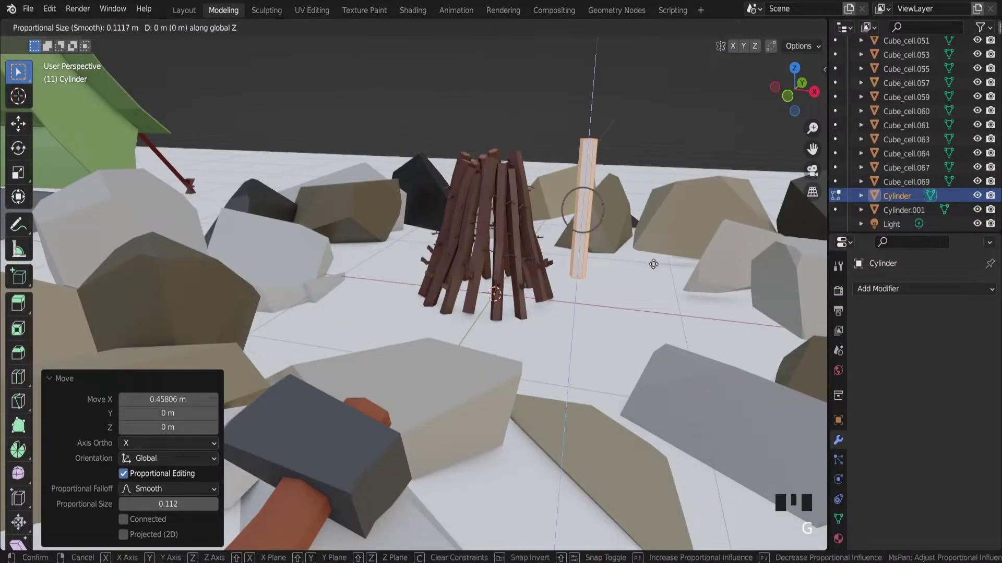
{"action": "left_click", "coordinate": [640, 295]}
{"action": "scroll", "coordinate": [496, 297], "scroll_direction": "up", "scroll_amount": 2}
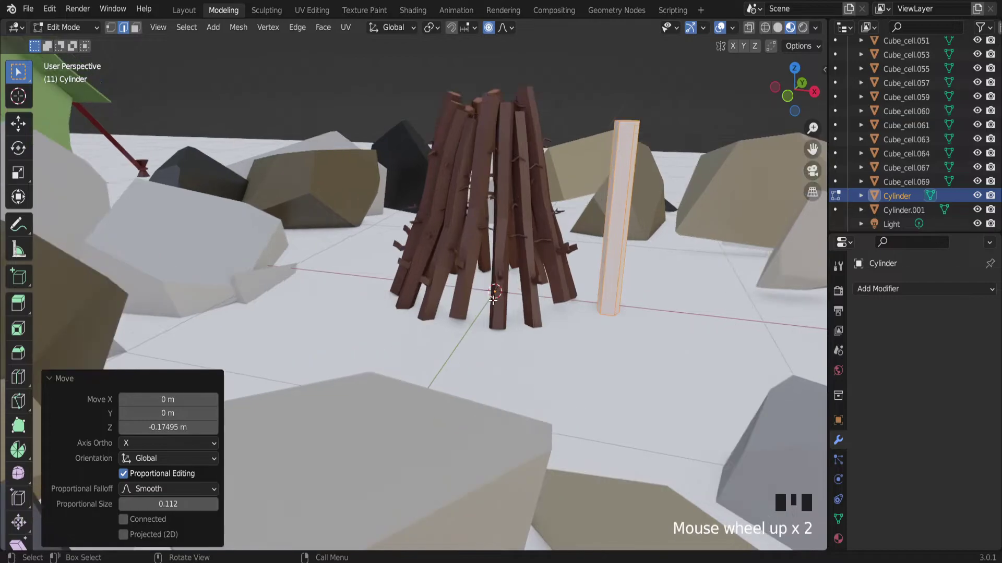
- Add six evenly spaced horizontal loop cuts along the cylinder's length, without sliding them
{"action": "middle_click_drag", "start_coordinate": [494, 294], "coordinate": [531, 286]}
{"action": "scroll", "coordinate": [512, 289], "scroll_direction": "up", "scroll_amount": 4}
{"action": "scroll", "coordinate": [531, 286], "scroll_direction": "down", "scroll_amount": 7}
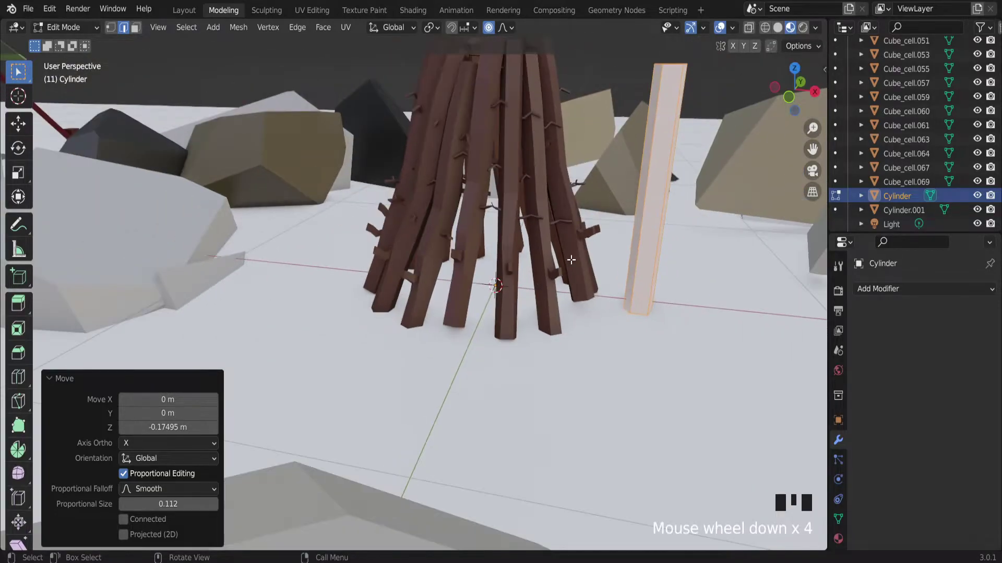
{"action": "scroll", "coordinate": [639, 131], "scroll_direction": "up", "scroll_amount": 3}
{"action": "scroll", "coordinate": [329, 282], "scroll_direction": "down", "scroll_amount": 2}
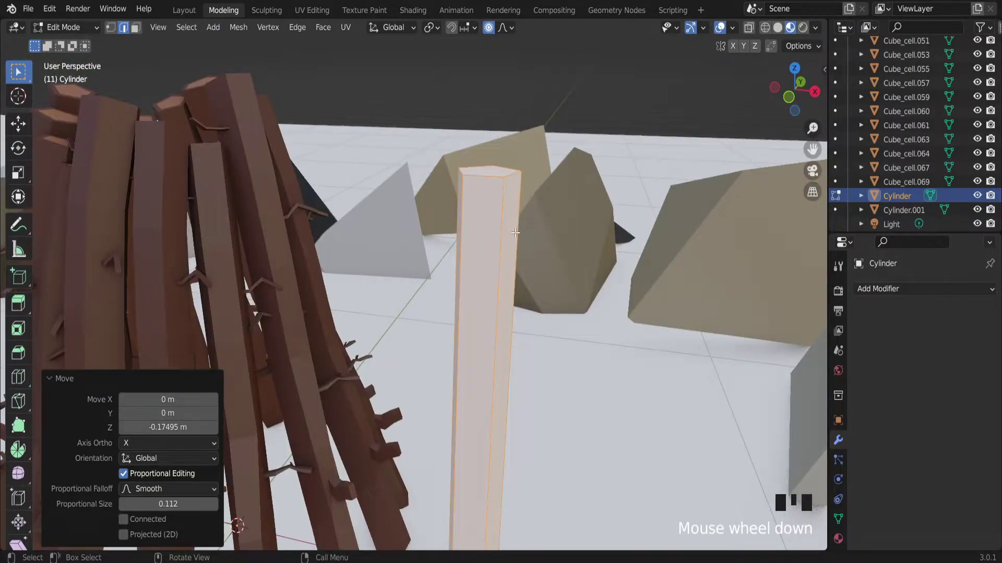
{"action": "scroll", "coordinate": [300, 365], "scroll_direction": "down", "scroll_amount": 1}
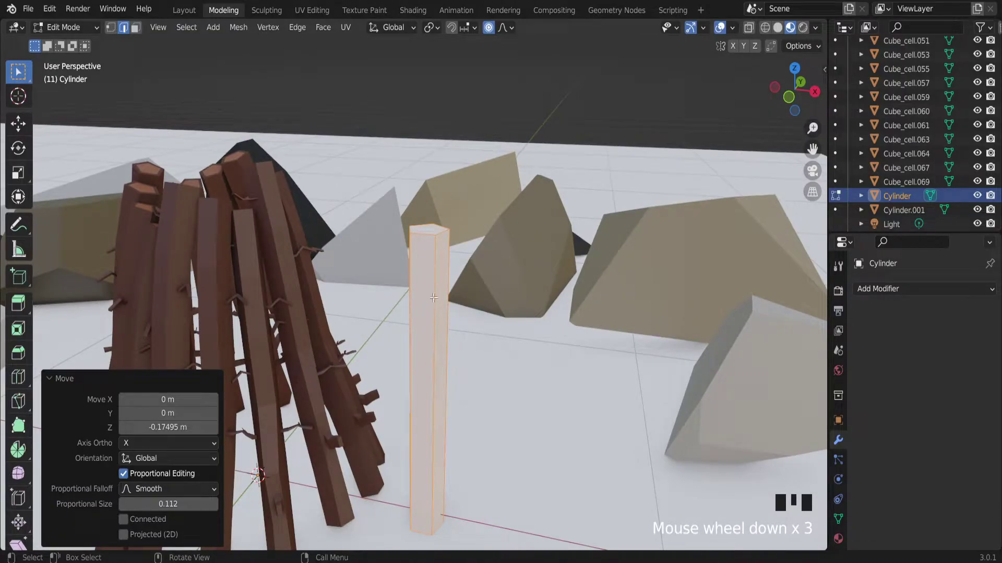
{"action": "key", "text": "ctrl+r"}
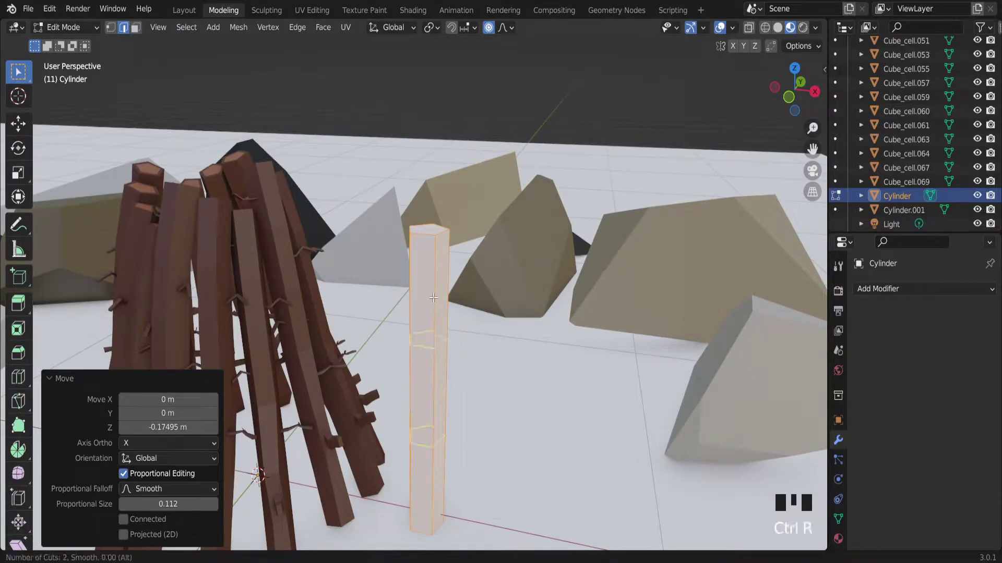
{"action": "scroll", "coordinate": [433, 297], "scroll_direction": "up", "scroll_amount": 1}
{"action": "left_click", "coordinate": [433, 297]}
{"action": "right_click", "coordinate": [431, 293]}
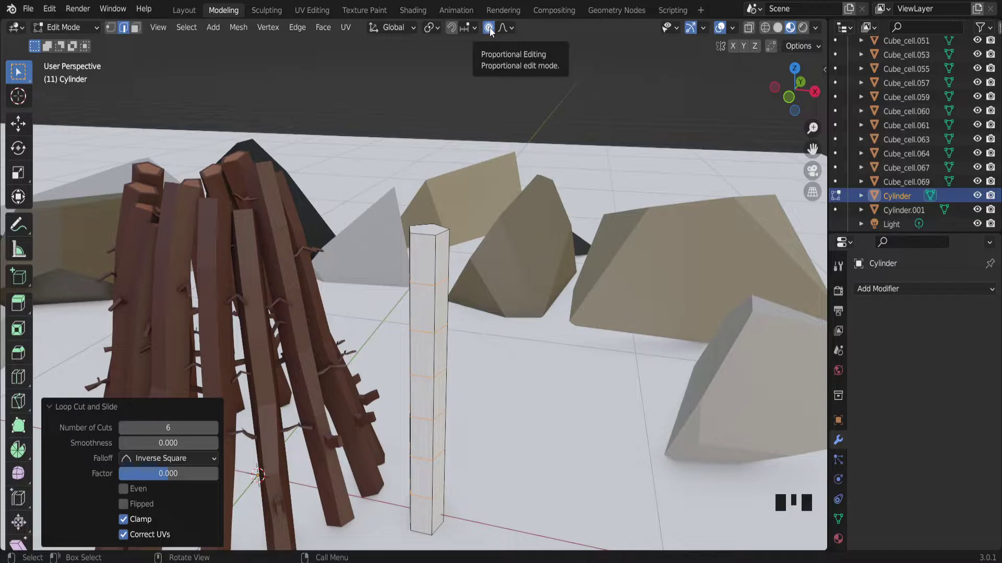
- Shift the uppermost cut loop sideways toward the log pile with smooth proportional editing to bend the log
{"action": "left_click", "coordinate": [419, 296]}
{"action": "mouse_move", "coordinate": [422, 298]}
{"action": "middle_mouse_down"}
{"action": "mouse_move", "coordinate": [403, 290]}
{"action": "mouse_move", "coordinate": [433, 302]}
{"action": "middle_mouse_up"}
{"action": "left_click", "coordinate": [436, 292], "text": "alt"}
{"action": "key", "text": "g"}
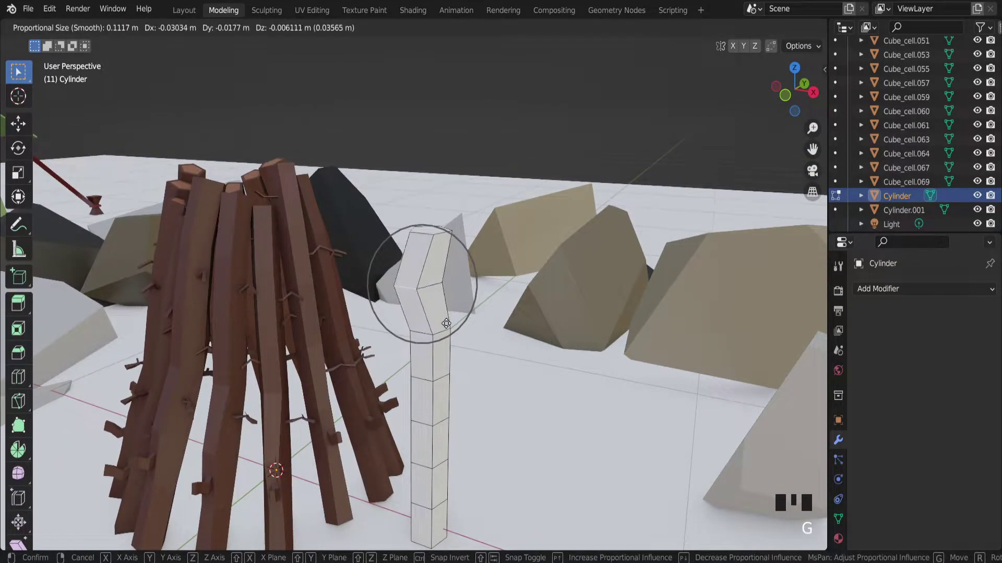
{"action": "left_click", "coordinate": [453, 319]}
- Shift the edge loop at the log's middle about 0.027 m in X and 0.012 m in Y, away from the pile
{"action": "left_click", "coordinate": [449, 375]}
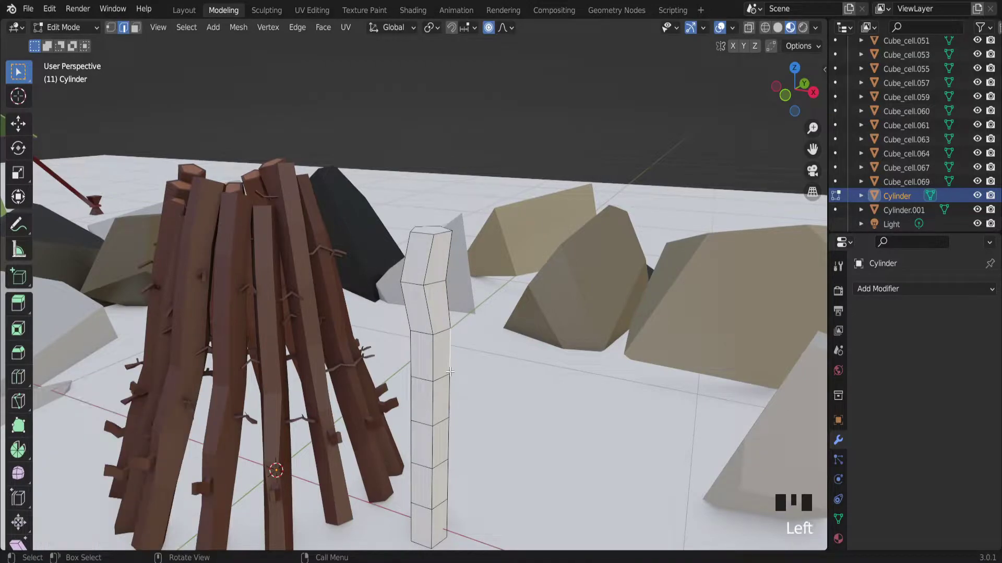
{"action": "left_click", "coordinate": [439, 385]}
{"action": "key", "text": "g"}
{"action": "left_click", "coordinate": [453, 388]}
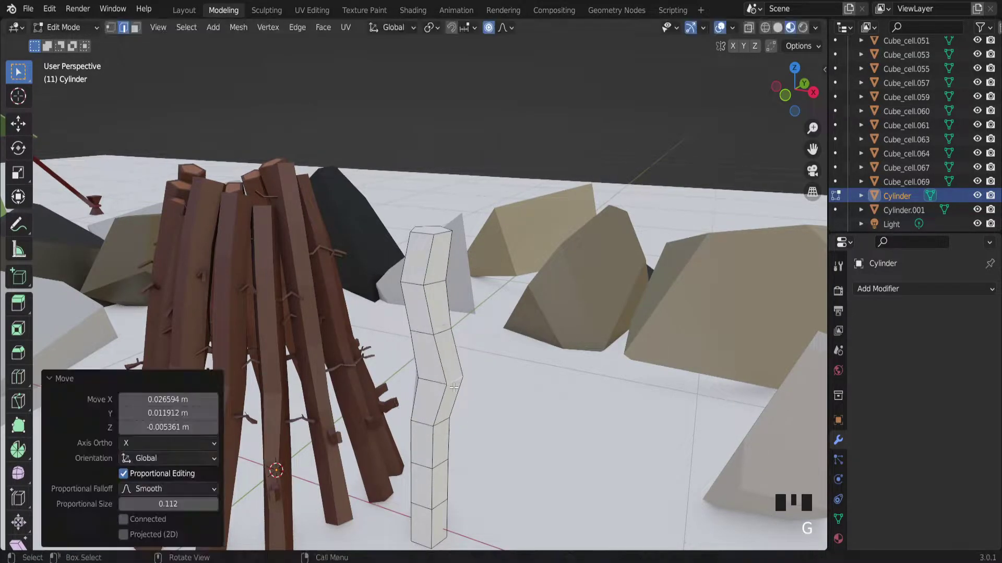
- Set the proportional editing size to about 0.180 and move the lowest cut loop about 0.015 m in X, 0.017 m in Y and 0.022 m in Z
{"action": "mouse_move", "coordinate": [452, 387]}
{"action": "middle_mouse_down"}
{"action": "mouse_move", "coordinate": [216, 377]}
{"action": "mouse_move", "coordinate": [442, 383]}
{"action": "middle_mouse_up"}
{"action": "key", "text": "g"}
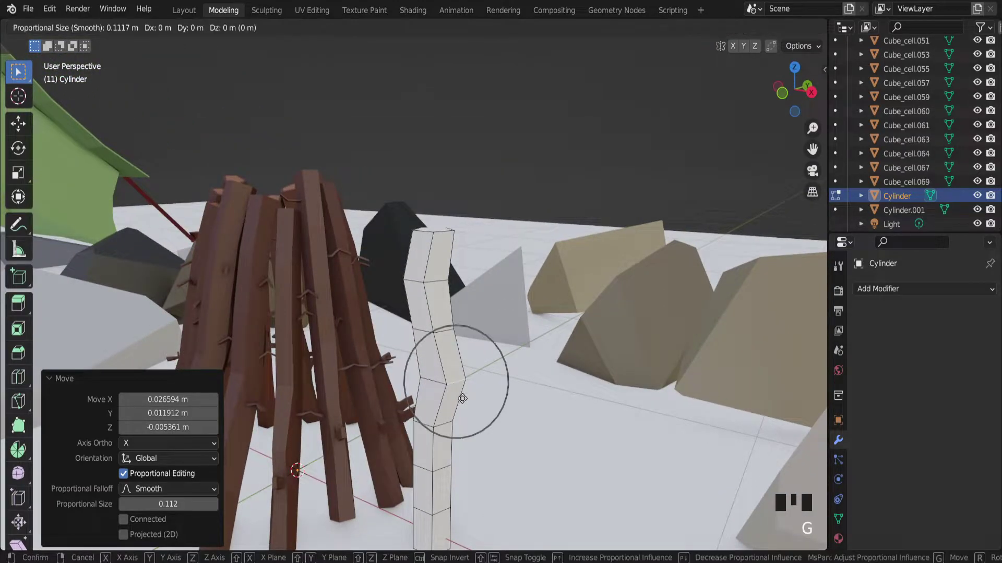
{"action": "scroll", "coordinate": [462, 399], "scroll_direction": "down", "scroll_amount": 6}
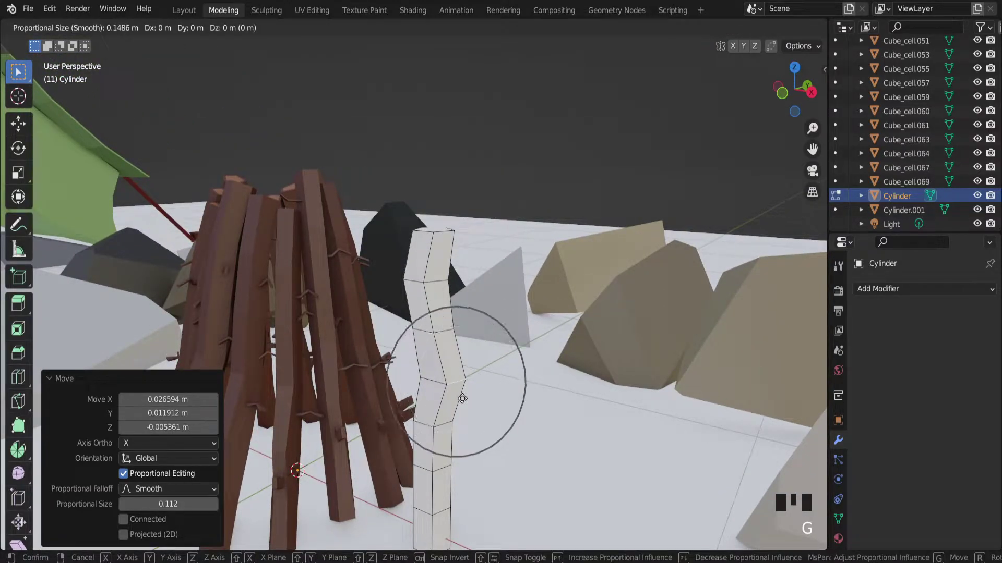
{"action": "scroll", "coordinate": [462, 398], "scroll_direction": "up", "scroll_amount": 1}
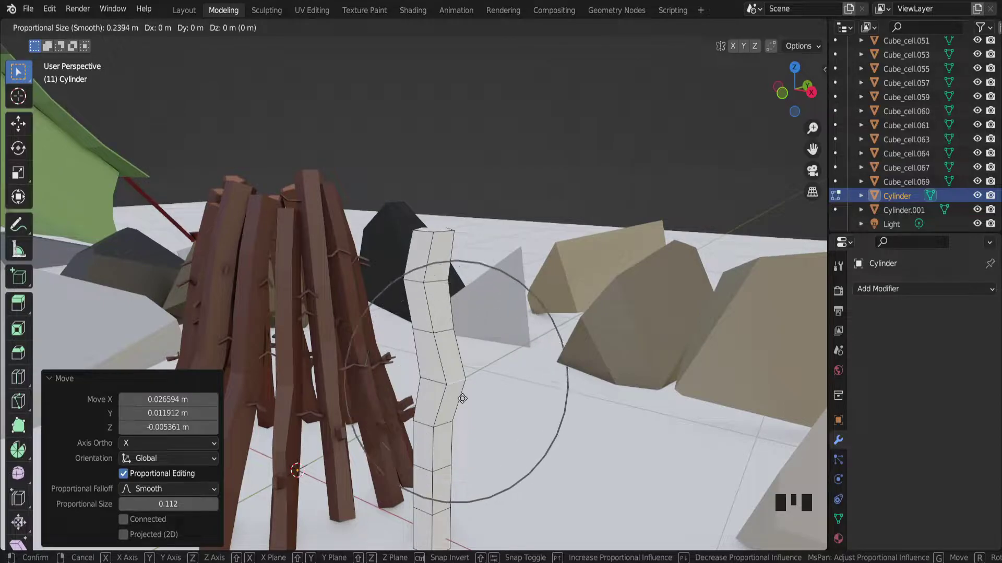
{"action": "left_click", "coordinate": [463, 399]}
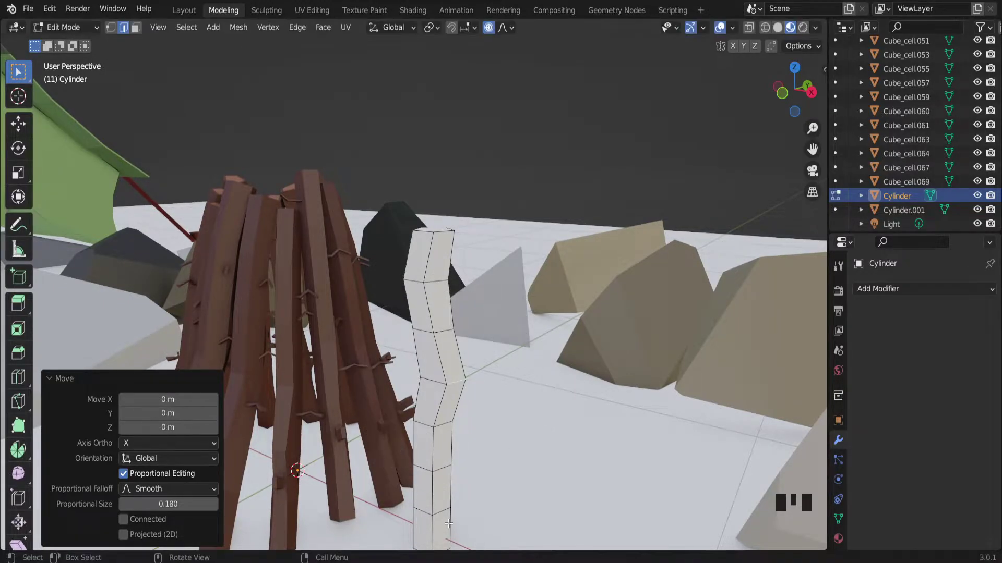
{"action": "scroll", "coordinate": [448, 523], "scroll_direction": "down", "scroll_amount": 2}
{"action": "scroll", "coordinate": [448, 523], "scroll_direction": "up", "scroll_amount": 1}
{"action": "left_click", "coordinate": [448, 518]}
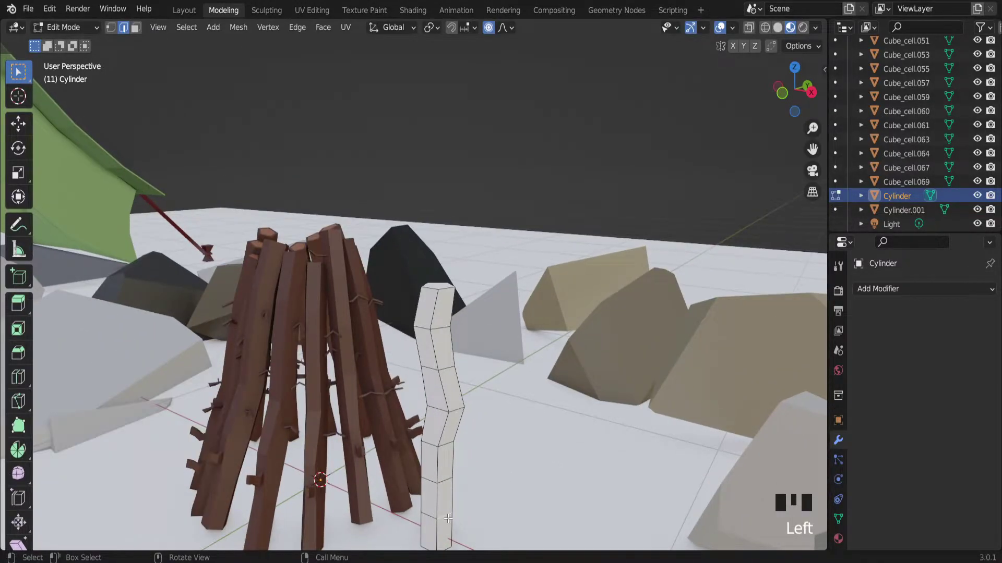
{"action": "key", "text": "g"}
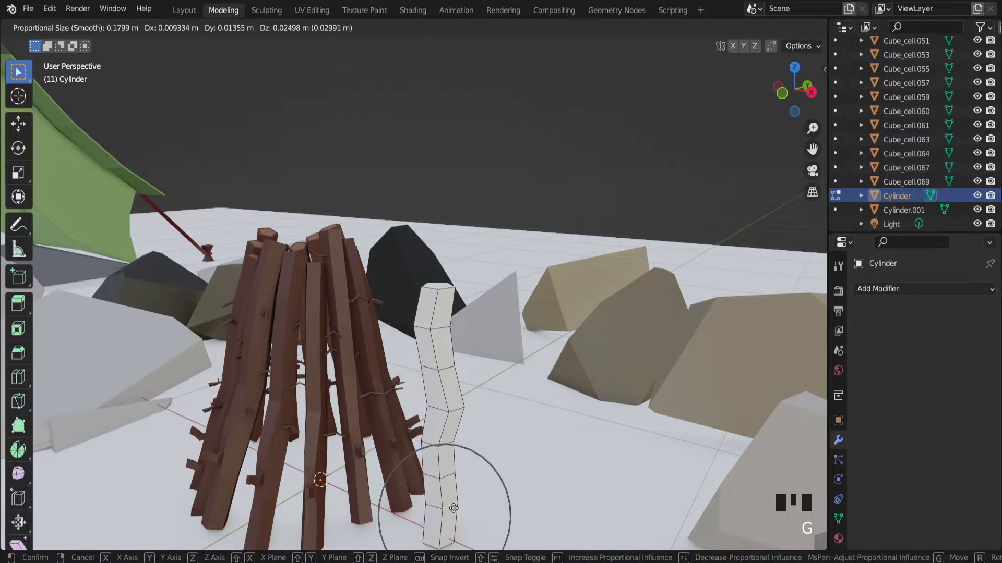
{"action": "left_click", "coordinate": [449, 507]}
- Return to Object Mode and assign the existing brown bark material, Material.009, to the bent log
{"action": "middle_click_drag", "start_coordinate": [448, 506], "coordinate": [430, 400]}
{"action": "scroll", "coordinate": [430, 400], "scroll_direction": "up", "scroll_amount": 1}
{"action": "scroll", "coordinate": [430, 399], "scroll_direction": "down", "scroll_amount": 2}
{"action": "middle_click", "coordinate": [430, 399]}
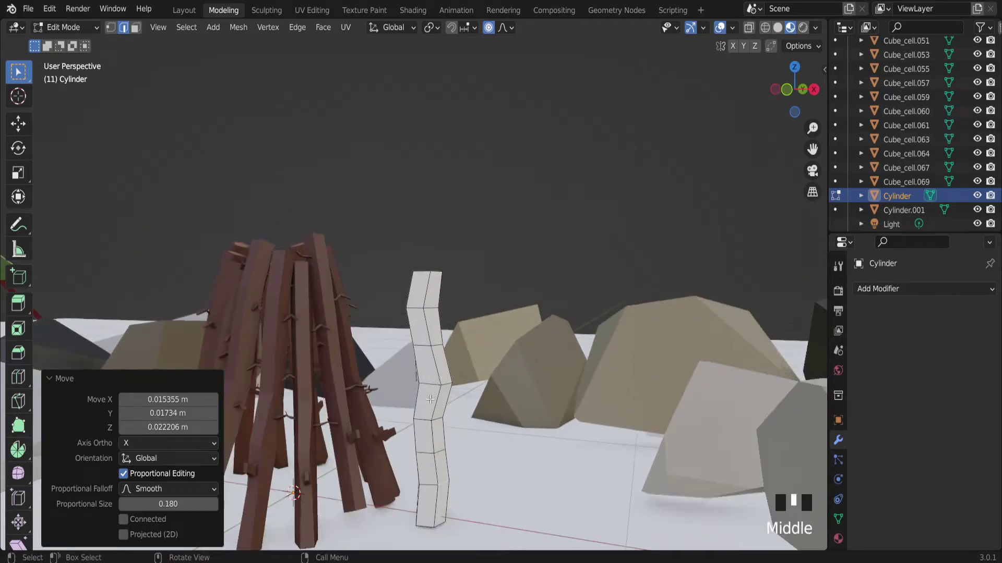
{"action": "scroll", "coordinate": [424, 414], "scroll_direction": "up", "scroll_amount": 2}
{"action": "key", "text": "Tab"}
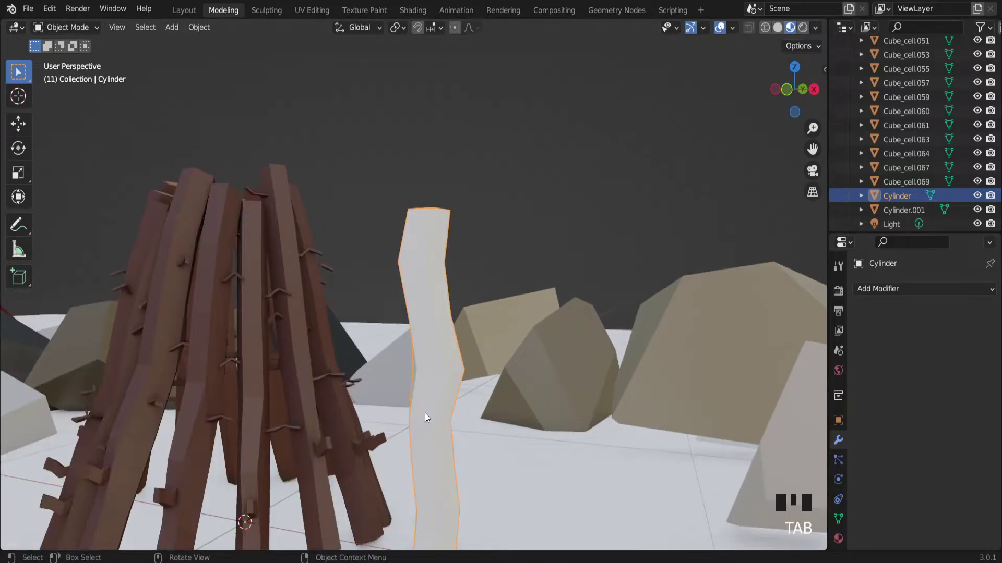
{"action": "scroll", "coordinate": [425, 412], "scroll_direction": "down", "scroll_amount": 1}
{"action": "scroll", "coordinate": [441, 292], "scroll_direction": "up", "scroll_amount": 1}
{"action": "middle_click_drag", "start_coordinate": [443, 267], "coordinate": [447, 318]}
{"action": "left_click", "coordinate": [838, 539]}
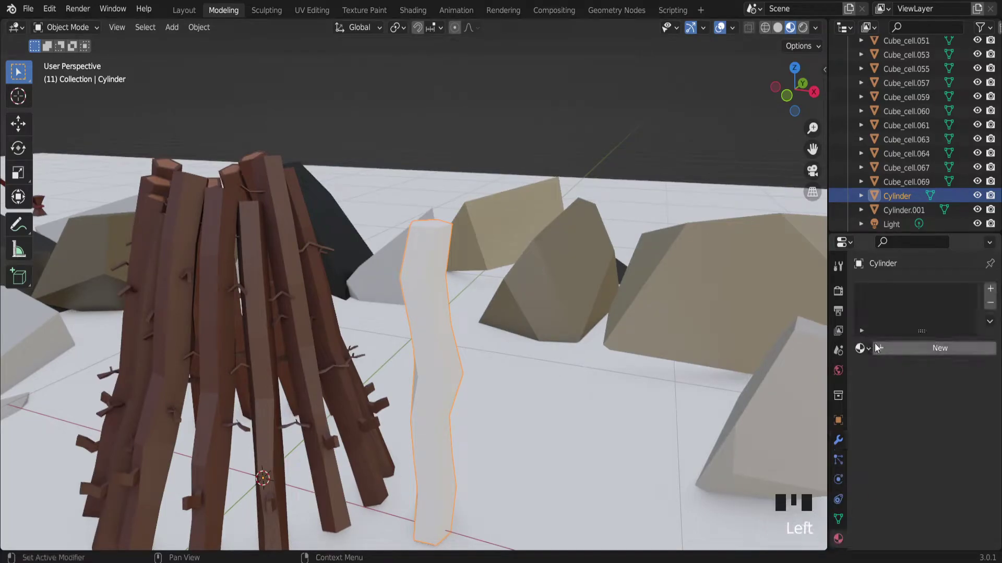
{"action": "left_click", "coordinate": [862, 348]}
{"action": "left_click", "coordinate": [775, 492]}
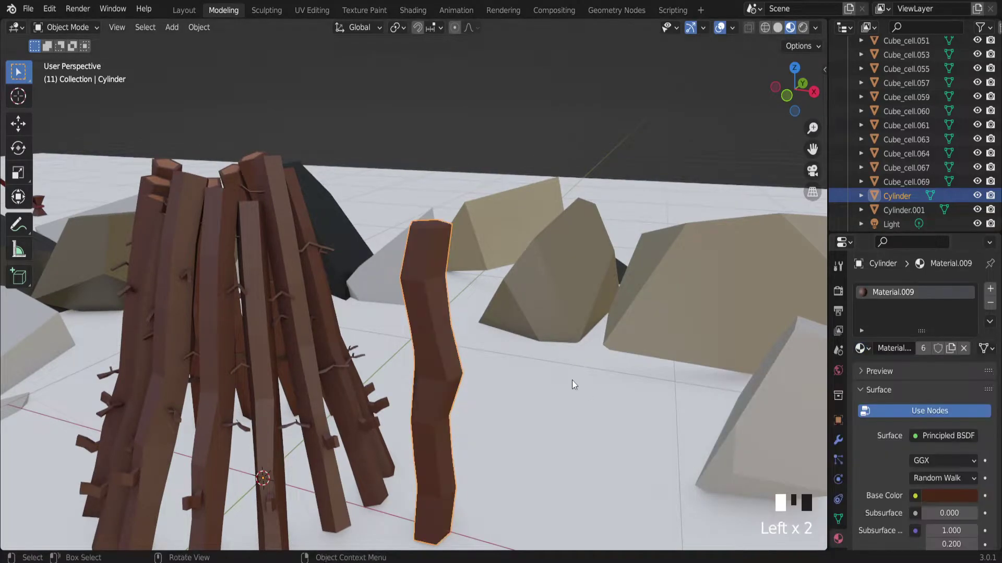
- Examine the cut ends of the logs in the existing campfire pile from above
{"action": "scroll", "coordinate": [405, 252], "scroll_direction": "up", "scroll_amount": 1}
{"action": "middle_click_drag", "start_coordinate": [405, 251], "coordinate": [425, 238]}
{"action": "scroll", "coordinate": [239, 151], "scroll_direction": "down", "scroll_amount": 1}
{"action": "scroll", "coordinate": [233, 153], "scroll_direction": "up", "scroll_amount": 1}
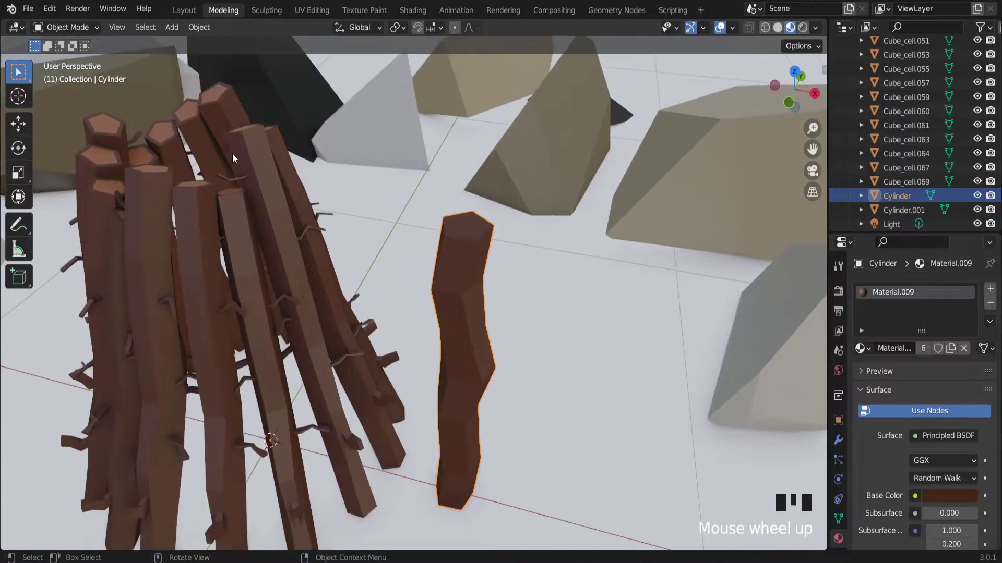
{"action": "middle_click_drag", "start_coordinate": [233, 154], "coordinate": [217, 117]}
{"action": "scroll", "coordinate": [223, 108], "scroll_direction": "down", "scroll_amount": 2}
{"action": "scroll", "coordinate": [223, 109], "scroll_direction": "up", "scroll_amount": 2}
{"action": "scroll", "coordinate": [224, 109], "scroll_direction": "down", "scroll_amount": 1}
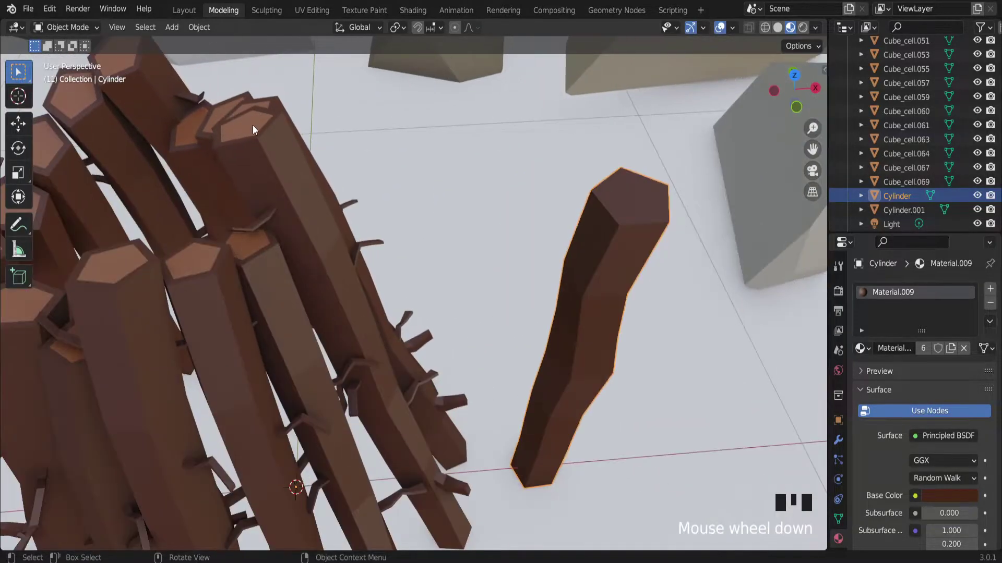
{"action": "middle_click_drag", "start_coordinate": [249, 127], "coordinate": [252, 139]}
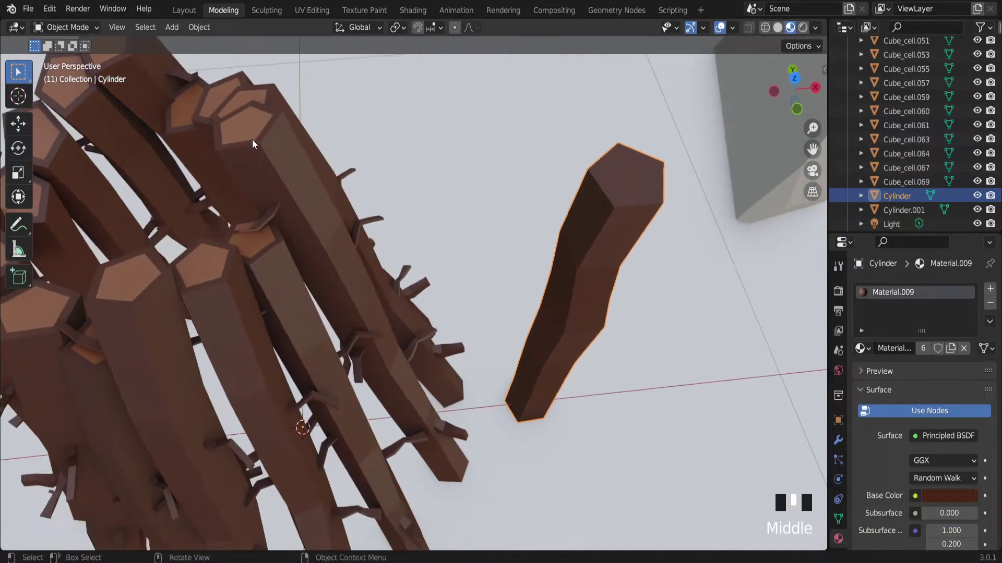
{"action": "scroll", "coordinate": [641, 166], "scroll_direction": "up", "scroll_amount": 2}
{"action": "scroll", "coordinate": [605, 168], "scroll_direction": "up", "scroll_amount": 2}
- In Edit Mode, select the log's top end face and inset it by about 0.015 m
{"action": "key", "text": "Tab"}
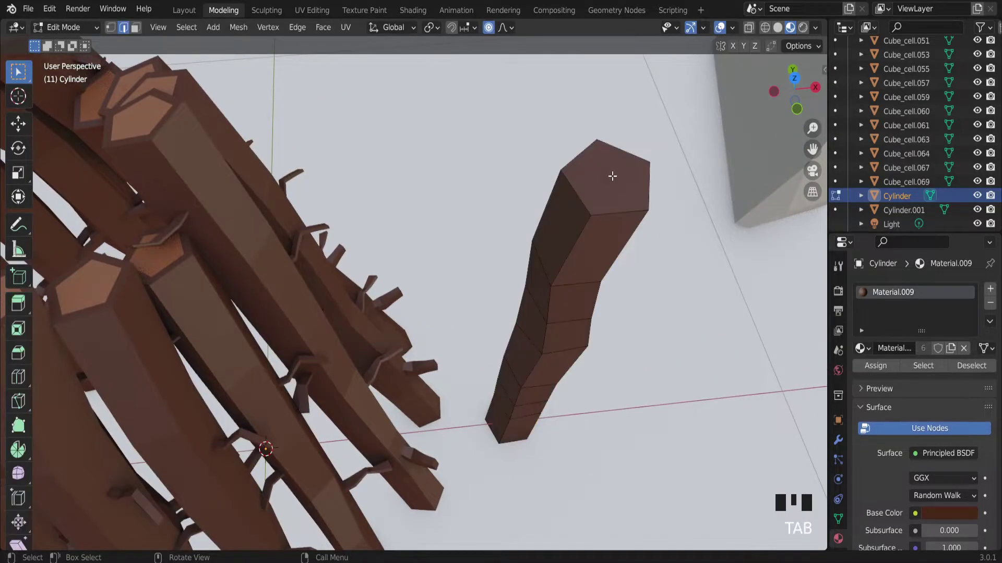
{"action": "left_click_drag", "start_coordinate": [813, 149], "coordinate": [656, 162]}
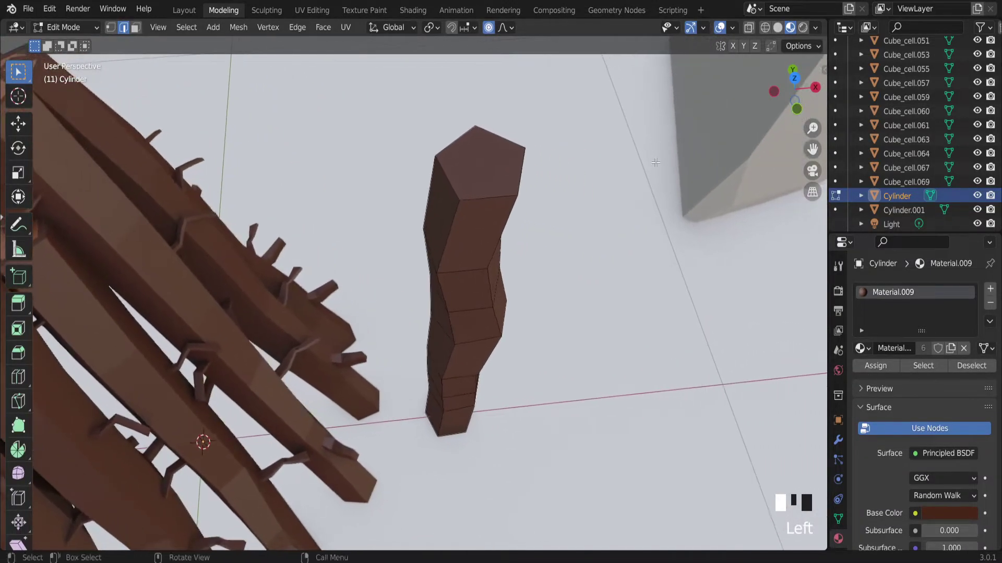
{"action": "left_click", "coordinate": [135, 28]}
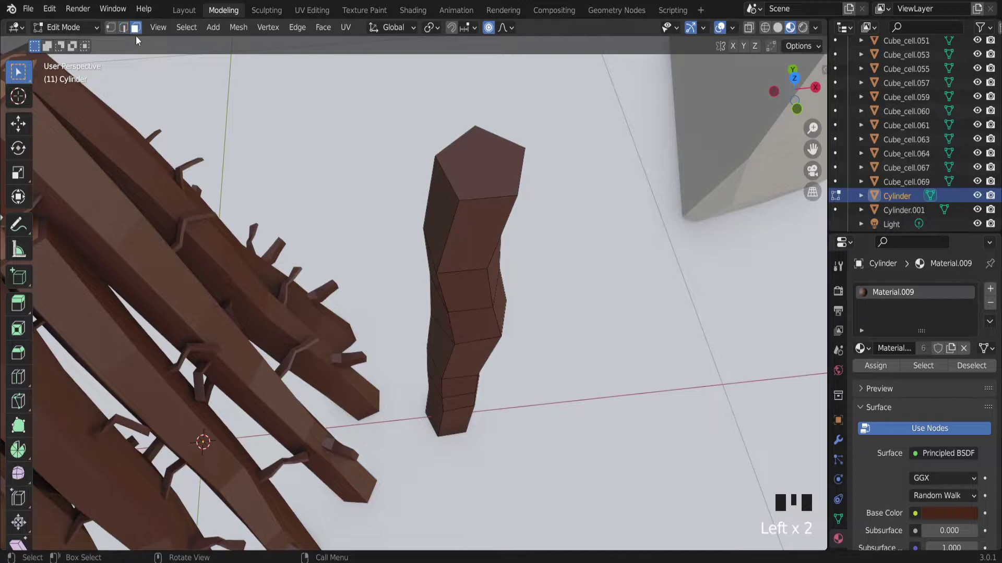
{"action": "scroll", "coordinate": [345, 112], "scroll_direction": "down", "scroll_amount": 1}
{"action": "left_click", "coordinate": [386, 135]}
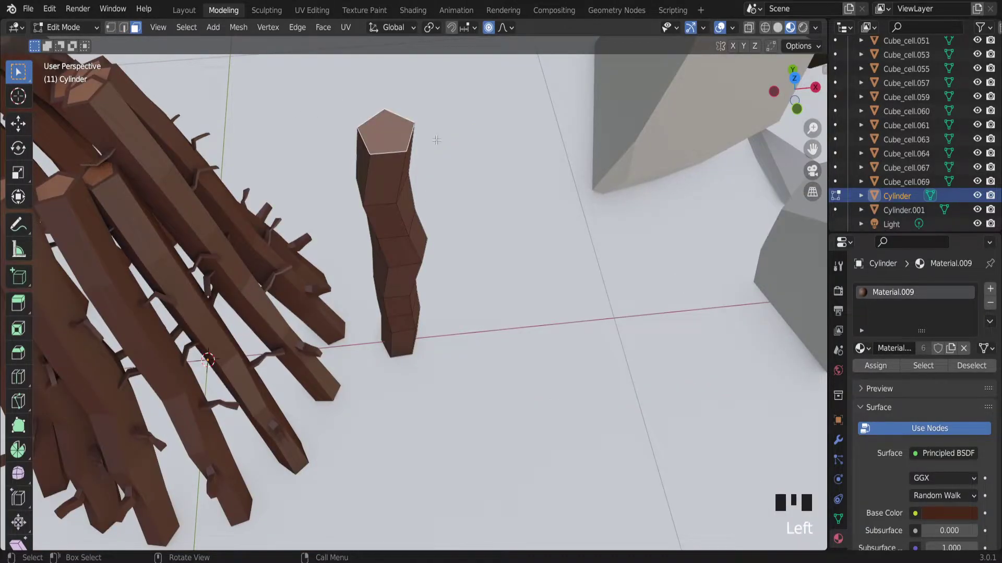
{"action": "key", "text": "i"}
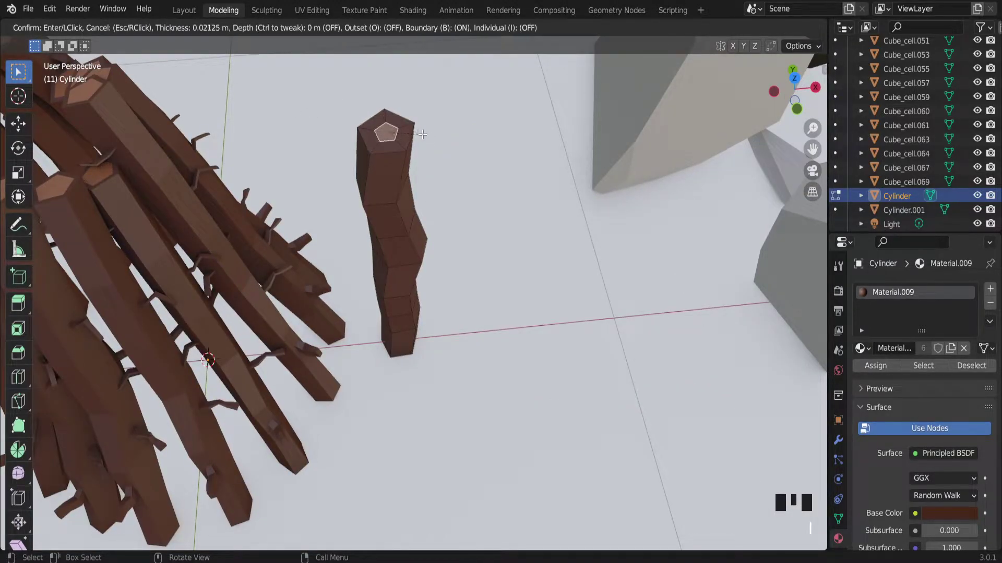
{"action": "left_click", "coordinate": [420, 137]}
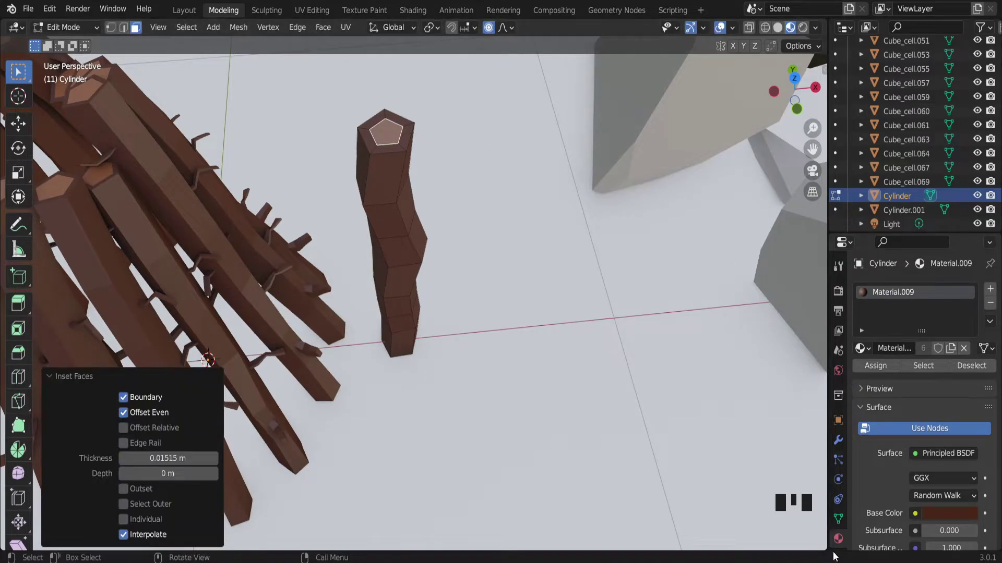
- Add a second material slot with a new material, assign it to the inset end face and return to Object Mode
{"action": "left_click", "coordinate": [991, 291]}
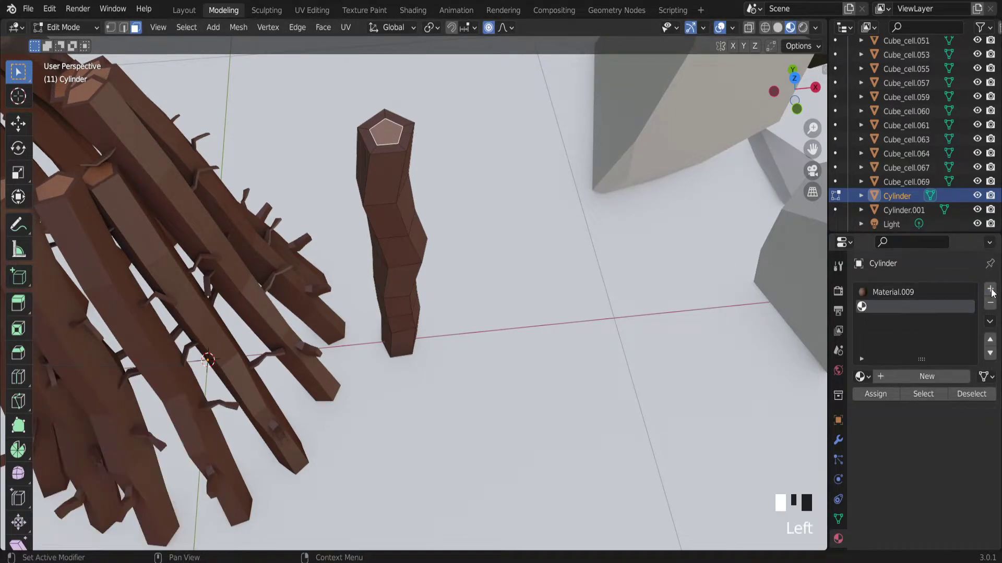
{"action": "left_click", "coordinate": [908, 378]}
{"action": "left_click", "coordinate": [883, 394]}
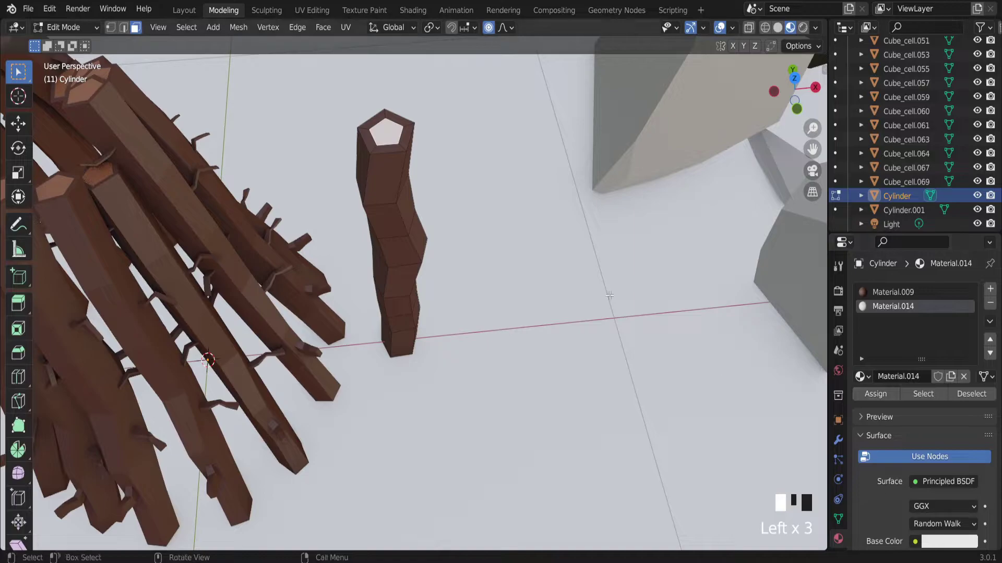
{"action": "key", "text": "Tab"}
{"action": "scroll", "coordinate": [365, 127], "scroll_direction": "down", "scroll_amount": 2}
{"action": "middle_click_drag", "start_coordinate": [366, 127], "coordinate": [378, 135]}
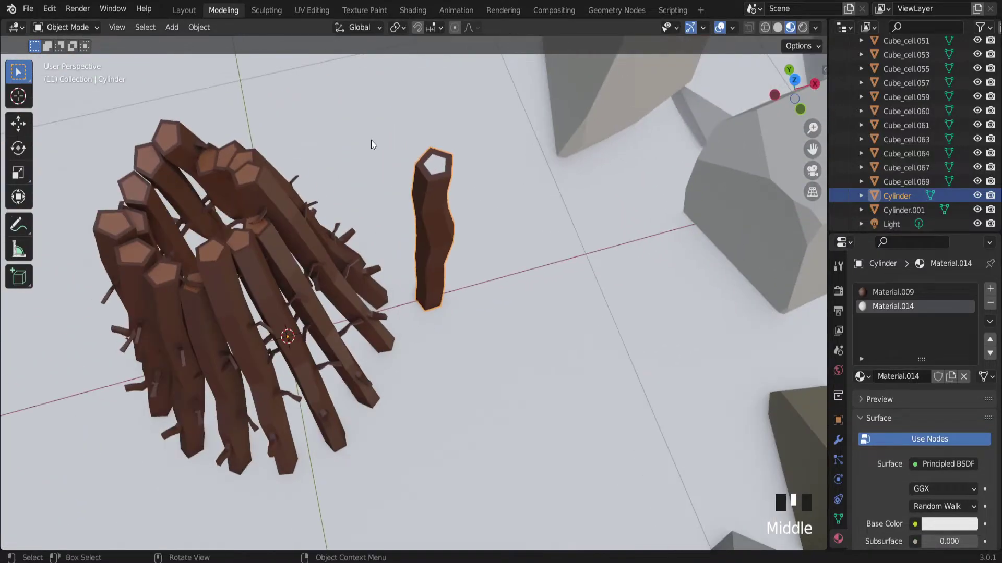
- In Edit Mode, select a side face midway up the log and inset it by about 0.023 m
{"action": "scroll", "coordinate": [415, 159], "scroll_direction": "up", "scroll_amount": 1}
{"action": "middle_click_drag", "start_coordinate": [415, 159], "coordinate": [220, 241]}
{"action": "scroll", "coordinate": [220, 241], "scroll_direction": "up", "scroll_amount": 2}
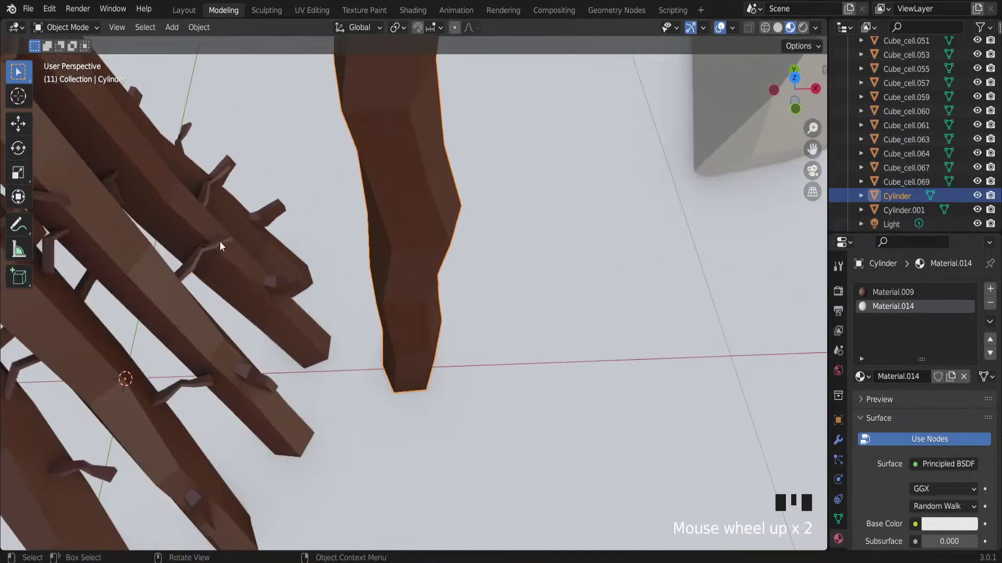
{"action": "scroll", "coordinate": [192, 270], "scroll_direction": "up", "scroll_amount": 1}
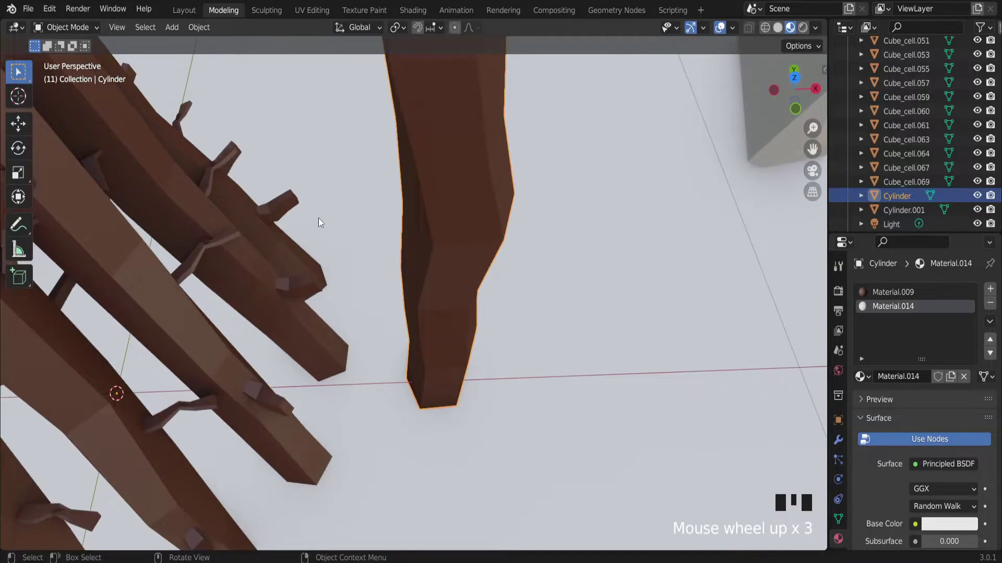
{"action": "key", "text": "Tab"}
{"action": "left_click", "coordinate": [495, 212]}
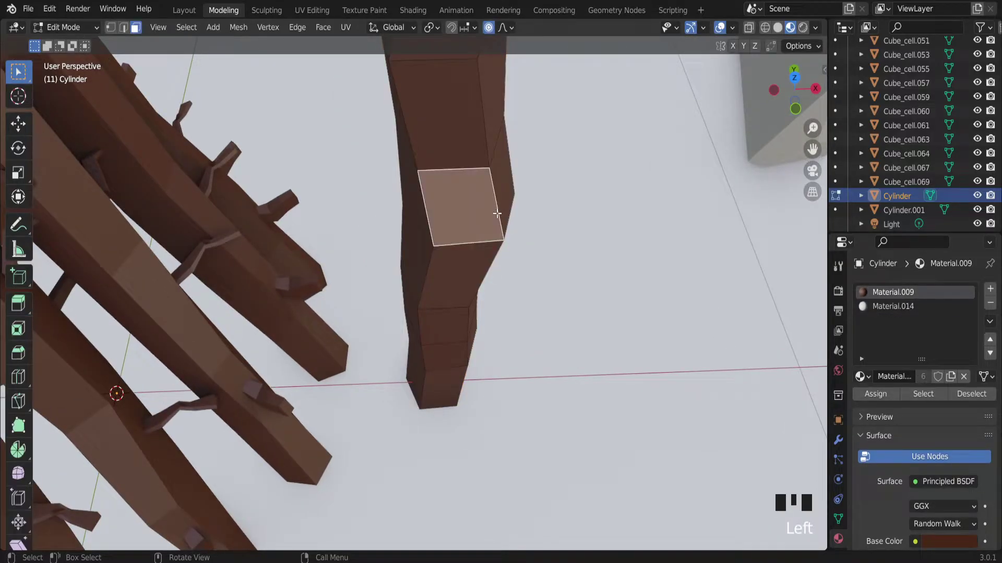
{"action": "key", "text": "i"}
{"action": "left_click", "coordinate": [496, 216]}
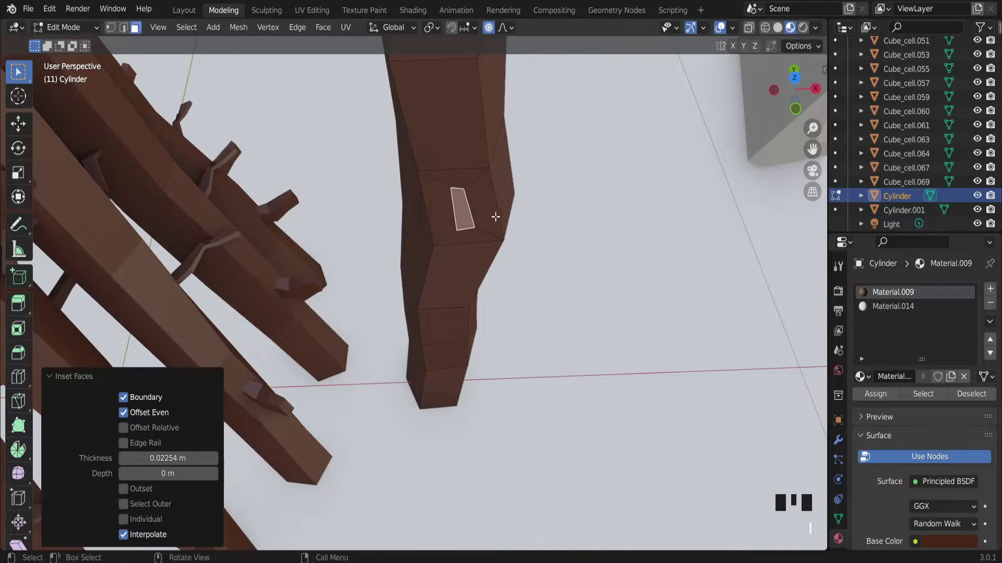
- Scale the inset face to about 0.53, turn off proportional editing, and scale the face again to about 0.51
{"action": "key", "text": "s"}
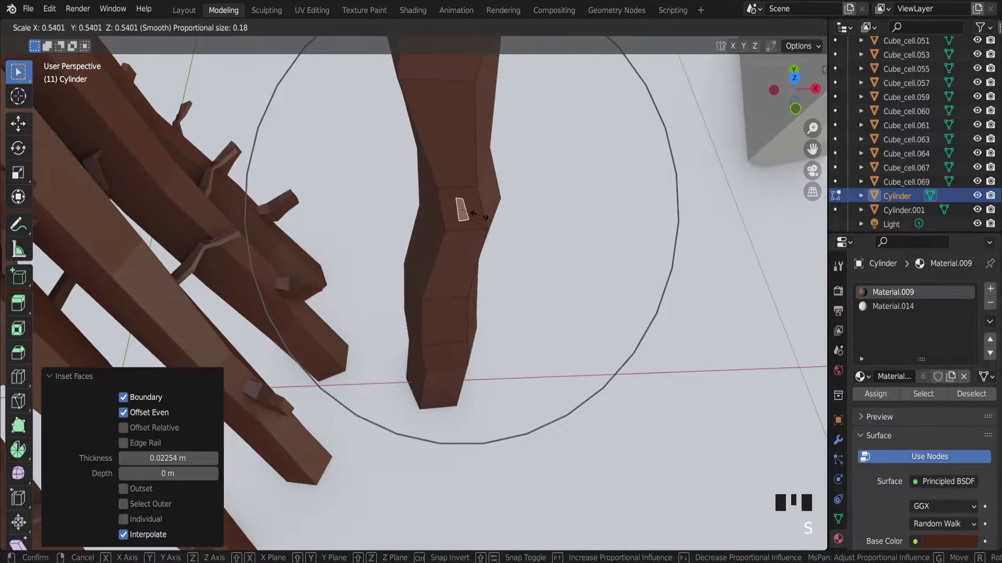
{"action": "left_click", "coordinate": [477, 213]}
{"action": "left_click", "coordinate": [489, 28]}
{"action": "key", "text": "s"}
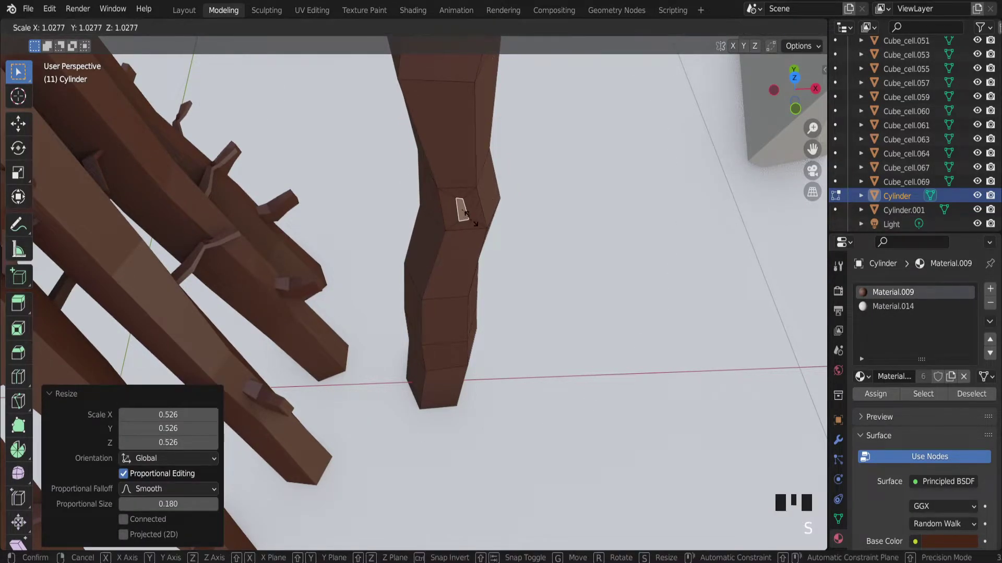
{"action": "left_click", "coordinate": [461, 208]}
- Extrude the small inset face outward about 0.046 m to form a twig
{"action": "scroll", "coordinate": [461, 208], "scroll_direction": "up", "scroll_amount": 4}
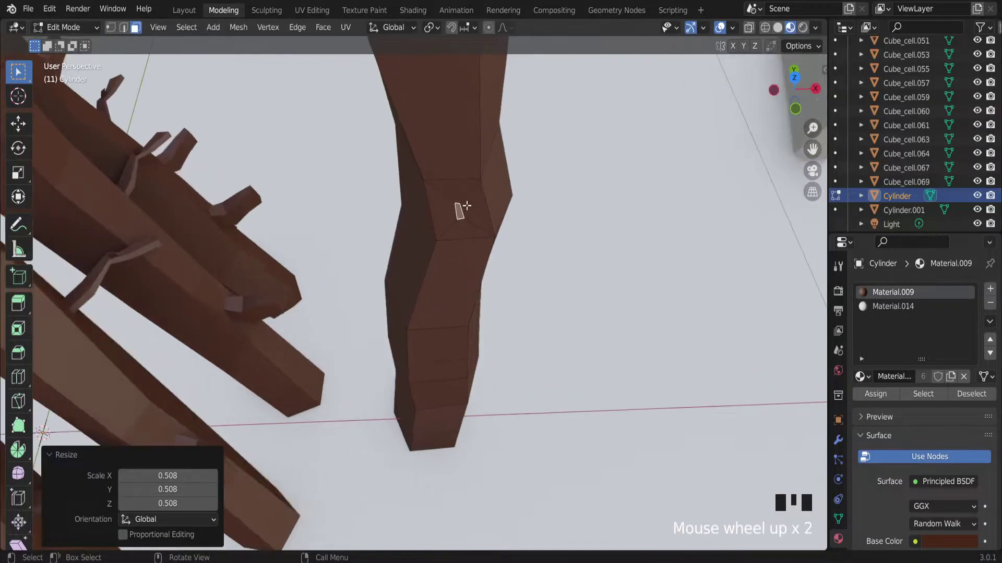
{"action": "scroll", "coordinate": [464, 207], "scroll_direction": "down", "scroll_amount": 3}
{"action": "middle_click_drag", "start_coordinate": [466, 206], "coordinate": [414, 212]}
{"action": "key", "text": "e"}
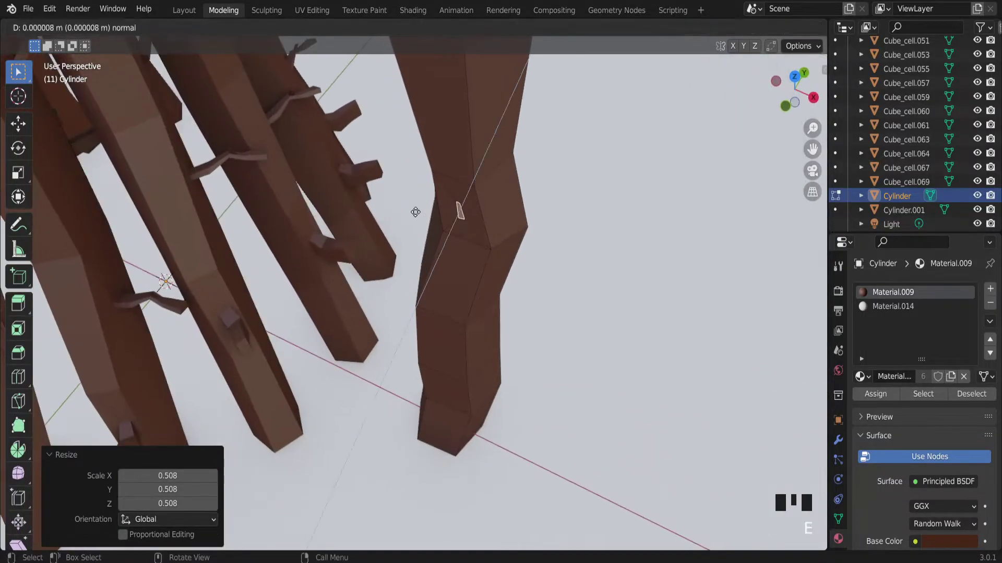
{"action": "left_click", "coordinate": [361, 243]}
- Add two unshifted loop cuts around the extruded twig
{"action": "key", "text": "ctrl+r"}
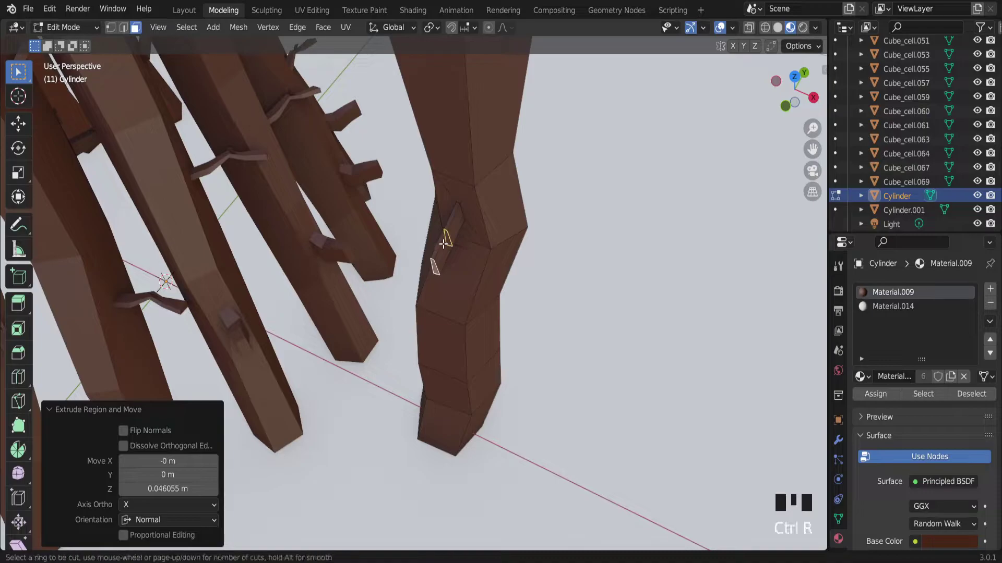
{"action": "scroll", "coordinate": [443, 242], "scroll_direction": "up", "scroll_amount": 1}
{"action": "left_click", "coordinate": [443, 242]}
{"action": "right_click", "coordinate": [443, 242]}
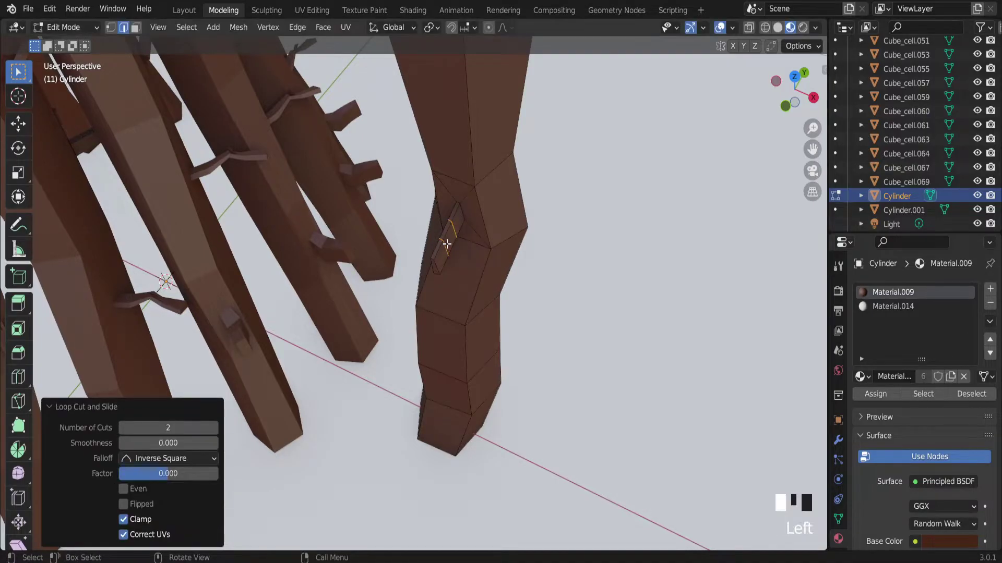
- Move the twig's loop-cut edges slightly to give it a crooked shape, and return to Object Mode
{"action": "key", "text": "g"}
{"action": "left_click", "coordinate": [463, 258]}
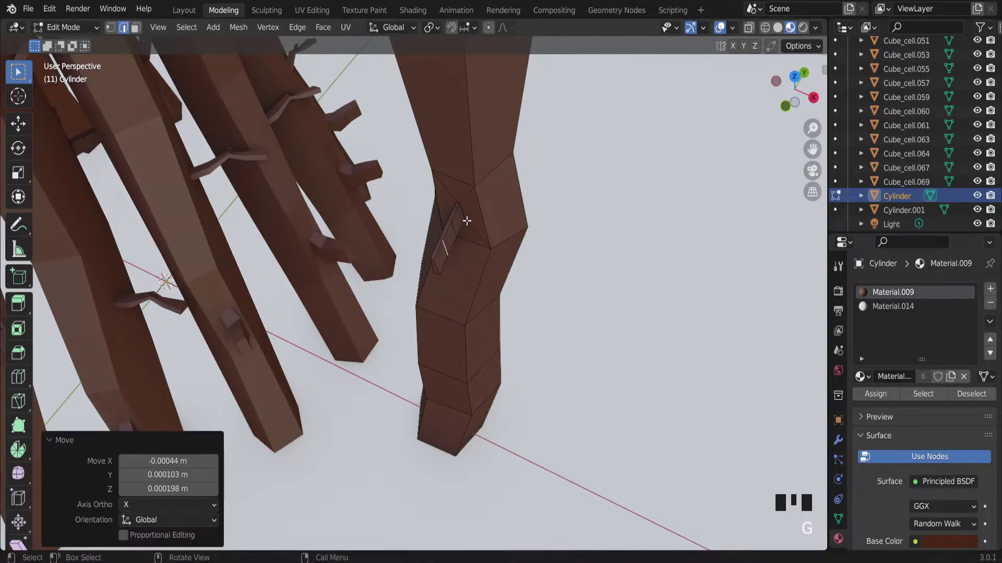
{"action": "left_click", "coordinate": [453, 223]}
{"action": "key", "text": "g"}
{"action": "left_click", "coordinate": [441, 254]}
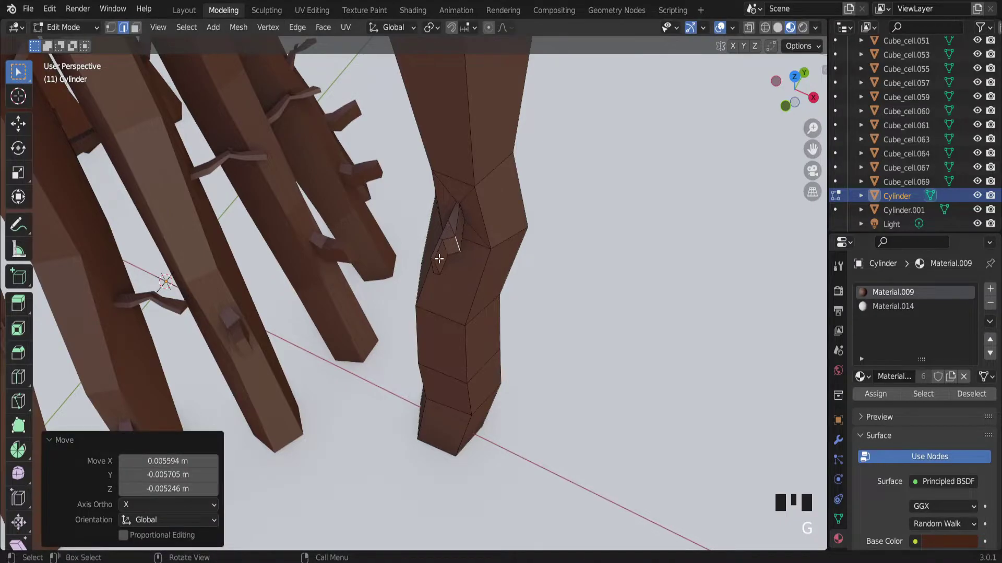
{"action": "middle_click_drag", "start_coordinate": [438, 258], "coordinate": [447, 217]}
{"action": "scroll", "coordinate": [447, 217], "scroll_direction": "down", "scroll_amount": 2}
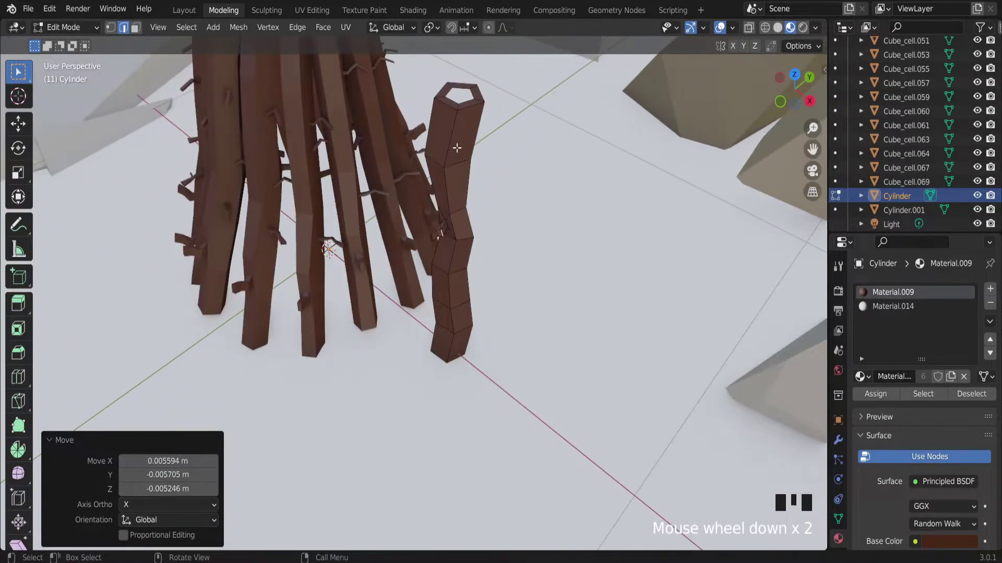
{"action": "middle_click_drag", "start_coordinate": [457, 148], "coordinate": [482, 157]}
{"action": "scroll", "coordinate": [482, 158], "scroll_direction": "down", "scroll_amount": 2}
{"action": "key", "text": "Tab"}
- Examine the log beside the existing campfire pile and compare their shapes and arrangement
{"action": "scroll", "coordinate": [457, 156], "scroll_direction": "up", "scroll_amount": 1}
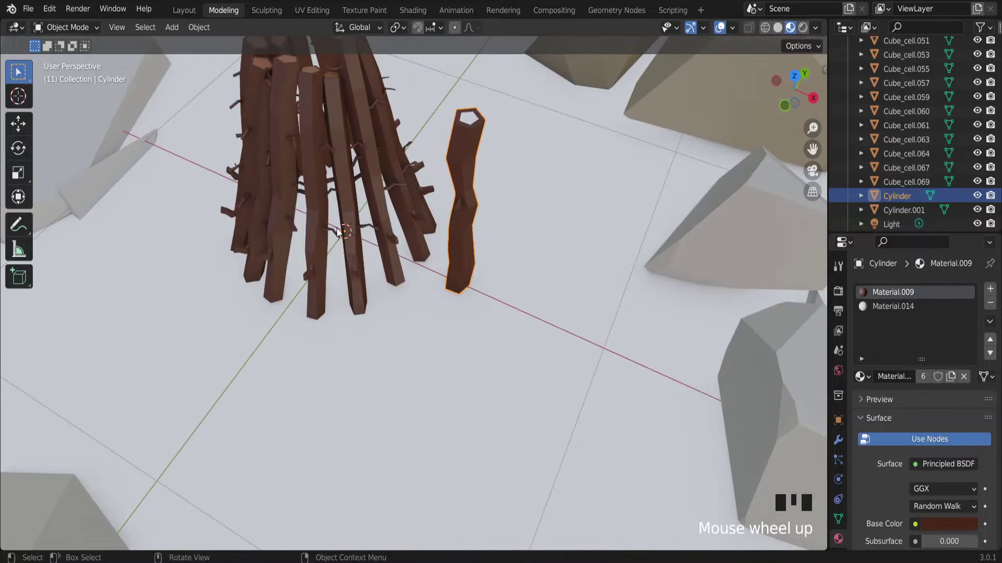
{"action": "scroll", "coordinate": [338, 231], "scroll_direction": "up", "scroll_amount": 1}
{"action": "scroll", "coordinate": [345, 230], "scroll_direction": "down", "scroll_amount": 2}
{"action": "middle_click_drag", "start_coordinate": [344, 229], "coordinate": [539, 212]}
{"action": "scroll", "coordinate": [355, 226], "scroll_direction": "up", "scroll_amount": 2}
{"action": "scroll", "coordinate": [614, 155], "scroll_direction": "down", "scroll_amount": 4}
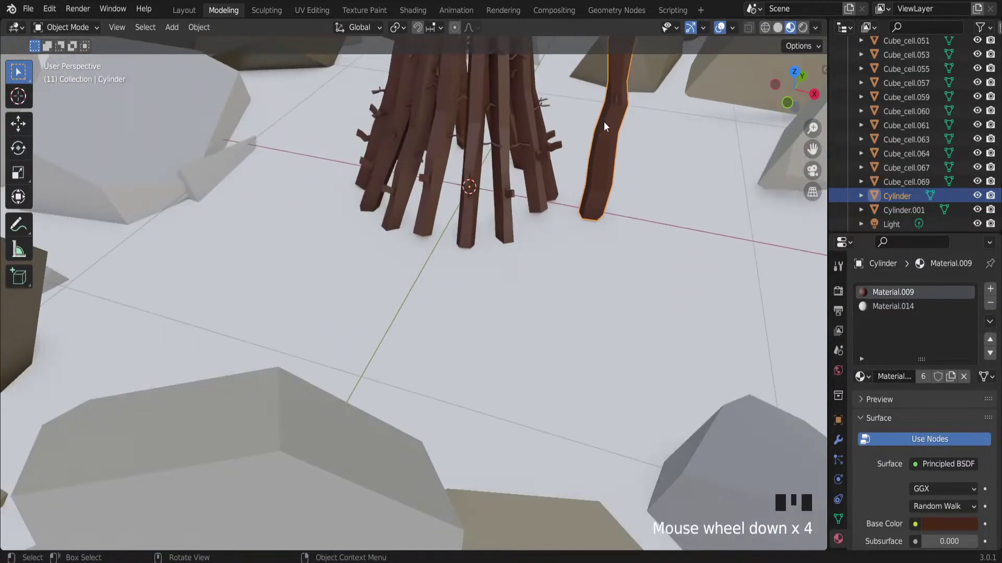
{"action": "middle_click_drag", "start_coordinate": [603, 121], "coordinate": [578, 155]}
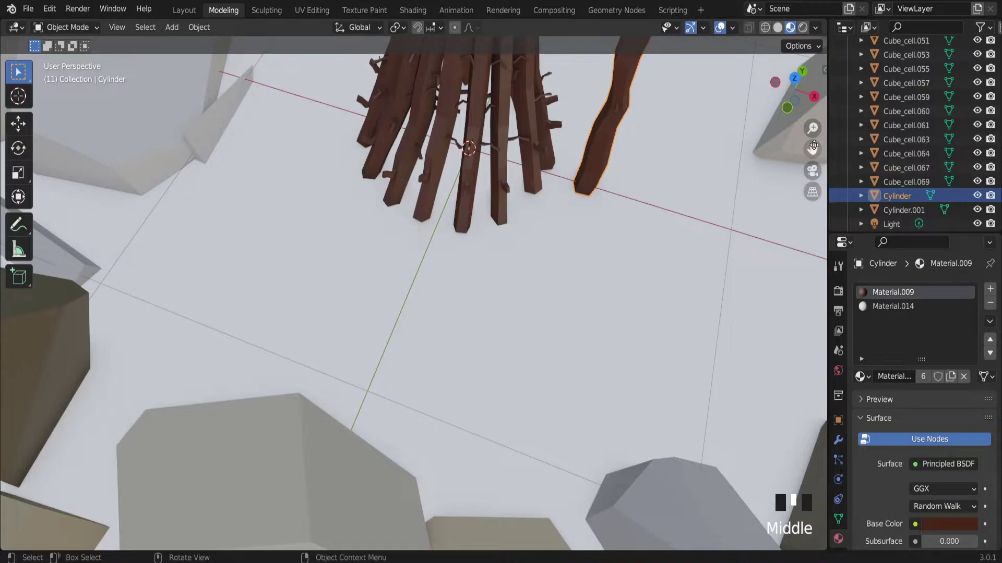
{"action": "left_click_drag", "start_coordinate": [812, 148], "coordinate": [768, 286]}
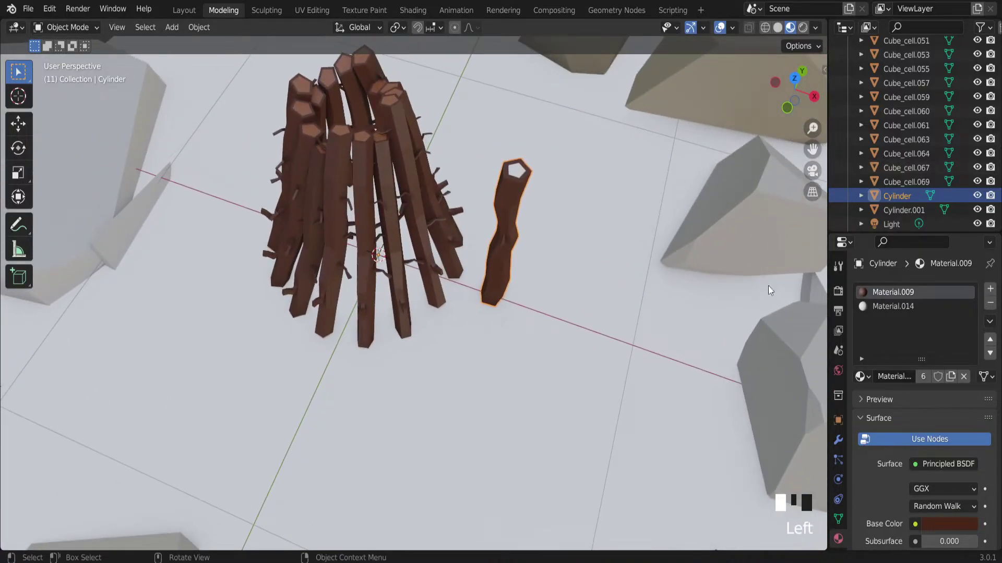
- Add an Array modifier to the log
{"action": "left_click", "coordinate": [838, 441]}
{"action": "left_click", "coordinate": [918, 289]}
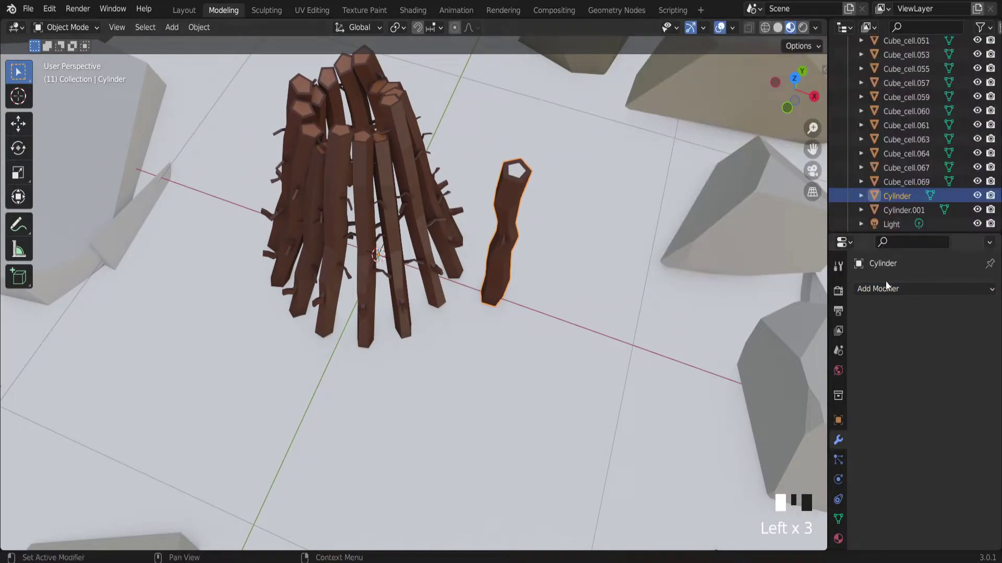
{"action": "left_click", "coordinate": [887, 287]}
{"action": "scroll", "coordinate": [756, 40], "scroll_direction": "up", "scroll_amount": 2}
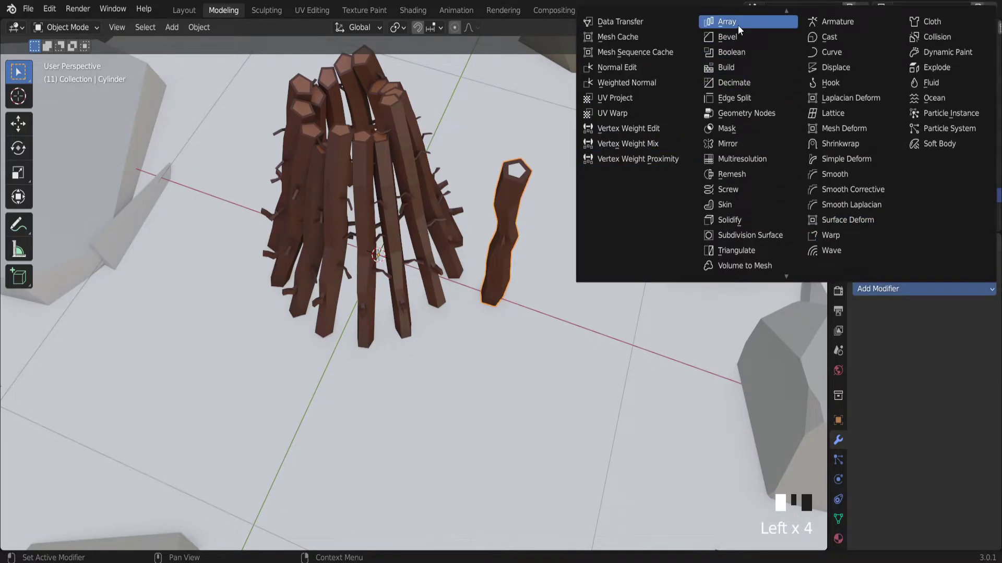
{"action": "left_click", "coordinate": [738, 25]}
{"action": "scroll", "coordinate": [513, 174], "scroll_direction": "up", "scroll_amount": 2}
{"action": "middle_click_drag", "start_coordinate": [513, 174], "coordinate": [516, 203]}
- Set the array's count to 10 and replace its relative offset with an object offset
{"action": "left_click", "coordinate": [973, 350]}
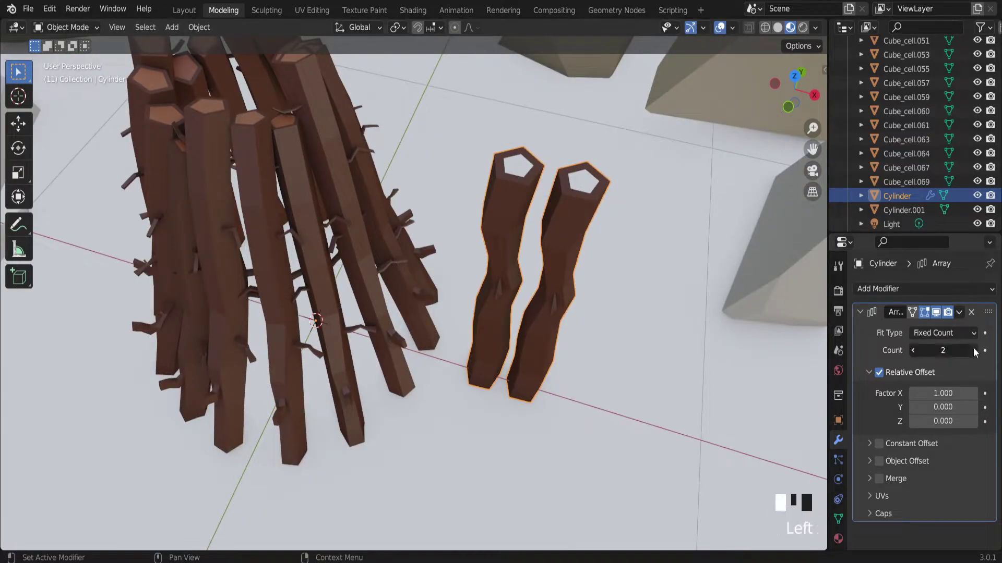
{"action": "left_click", "coordinate": [974, 351]}
{"action": "left_click", "coordinate": [973, 351]}
{"action": "left_click", "coordinate": [973, 351]}
{"action": "left_click", "coordinate": [973, 351]}
{"action": "left_click", "coordinate": [974, 350]}
{"action": "left_click", "coordinate": [974, 351]}
{"action": "left_click", "coordinate": [974, 351]}
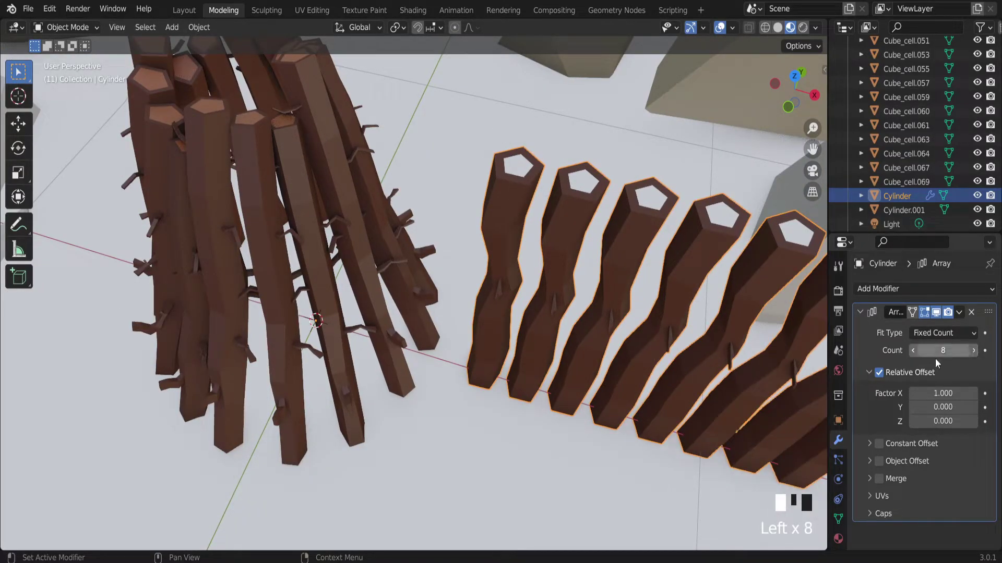
{"action": "scroll", "coordinate": [918, 374], "scroll_direction": "down", "scroll_amount": 1}
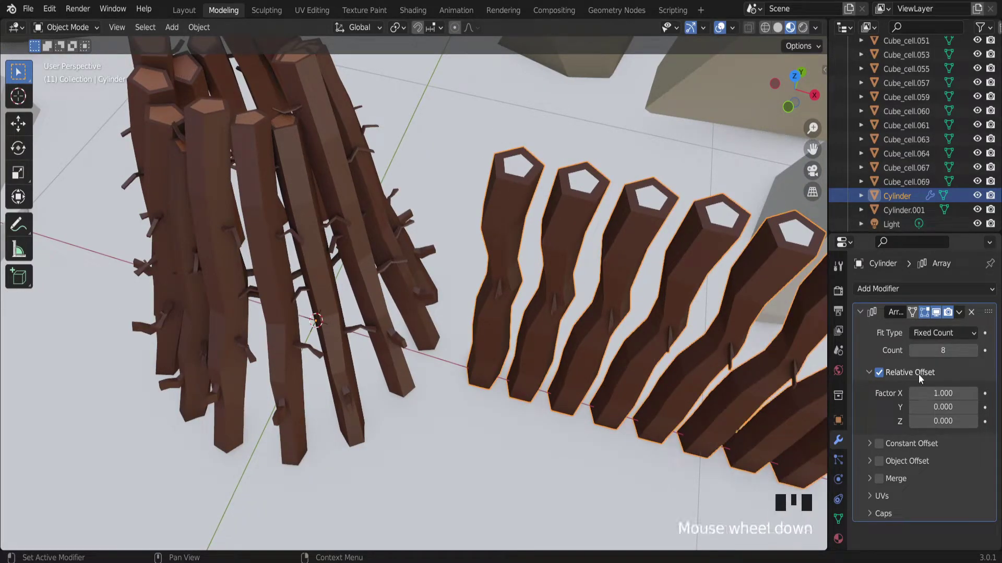
{"action": "left_click", "coordinate": [973, 350]}
{"action": "left_click", "coordinate": [973, 351]}
{"action": "left_click", "coordinate": [974, 350]}
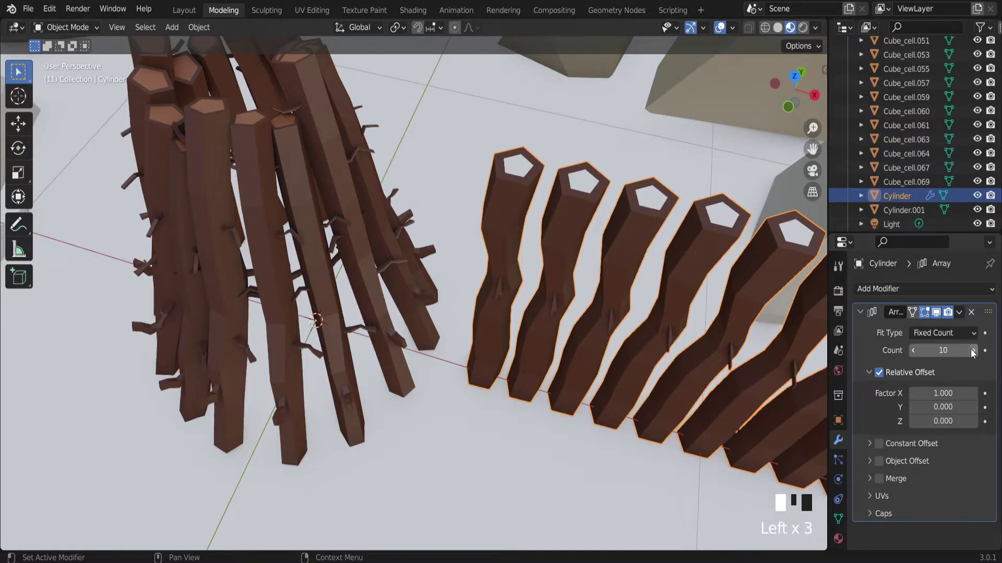
{"action": "left_click", "coordinate": [879, 373]}
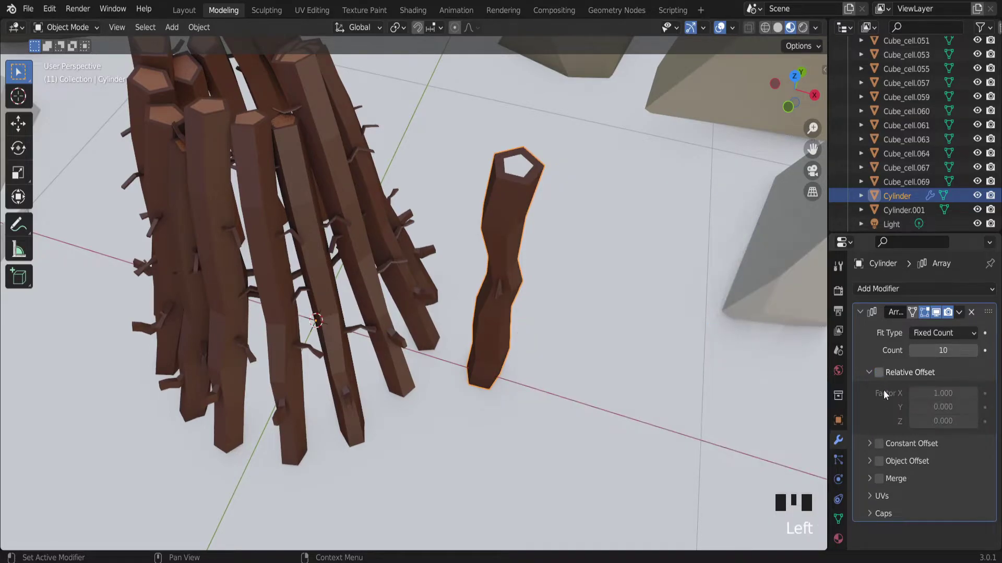
{"action": "left_click", "coordinate": [870, 462]}
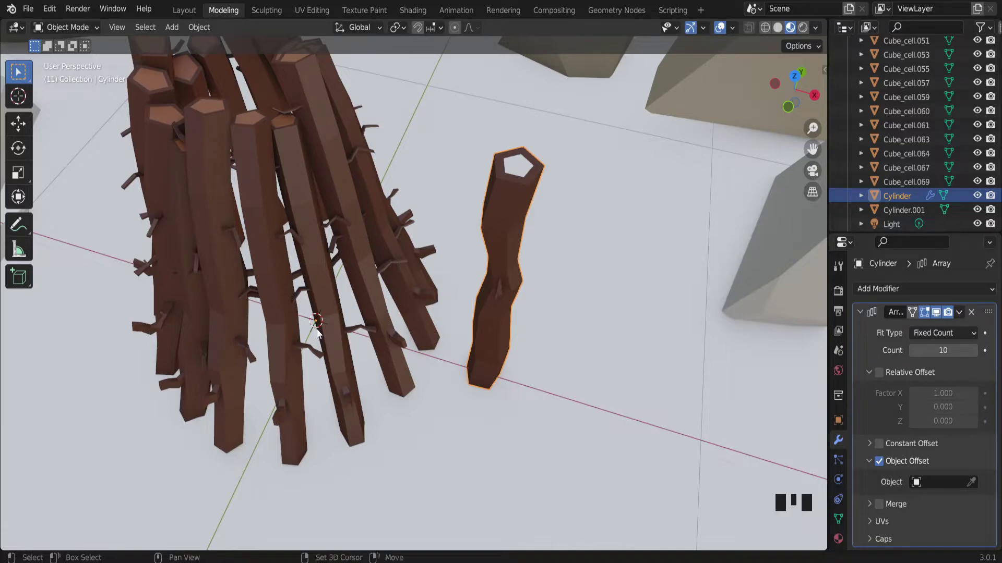
- Add an Arrows empty with a 1 m radius at the world origin
{"action": "key", "text": "shift+a"}
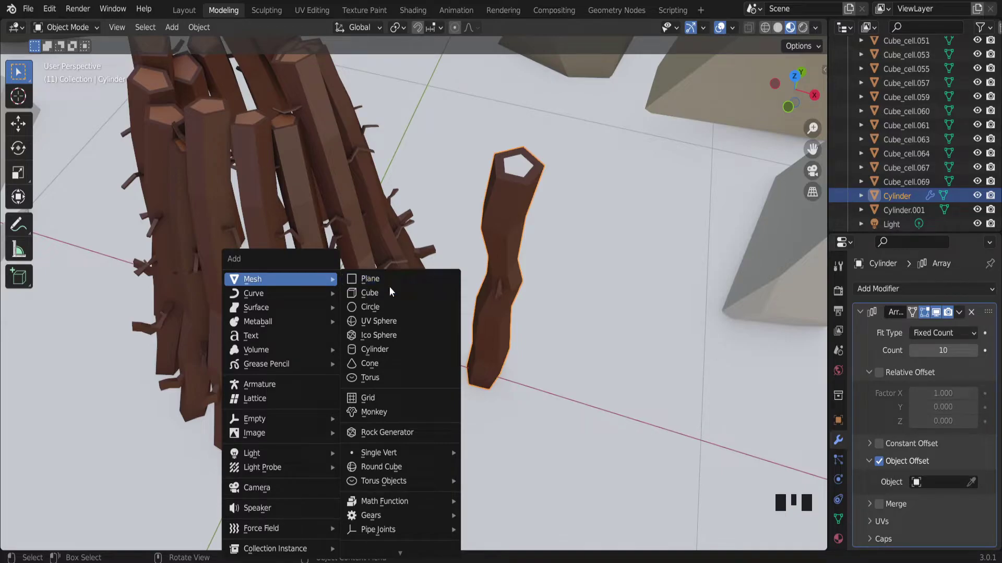
{"action": "key", "text": "Escape"}
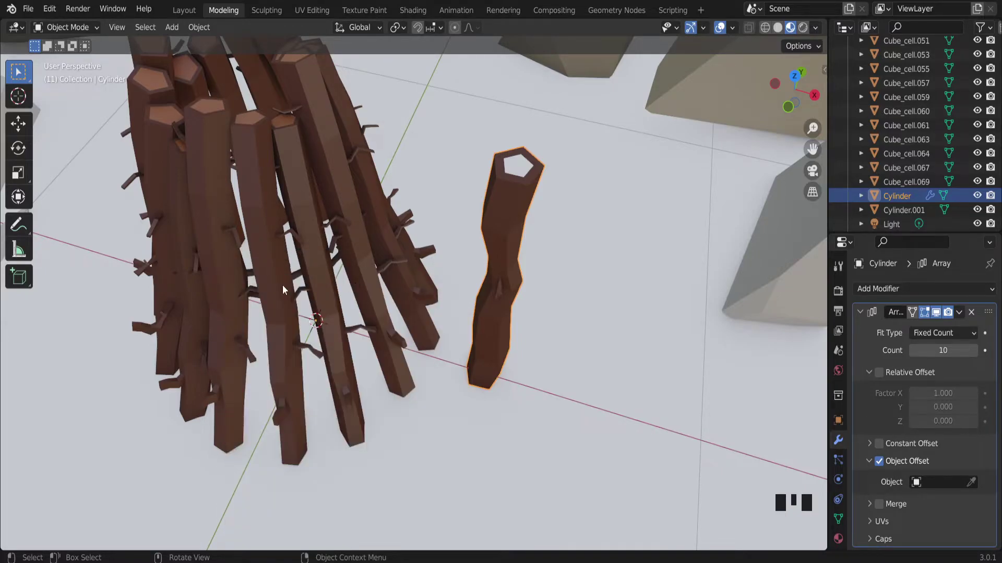
{"action": "key", "text": "shift+a"}
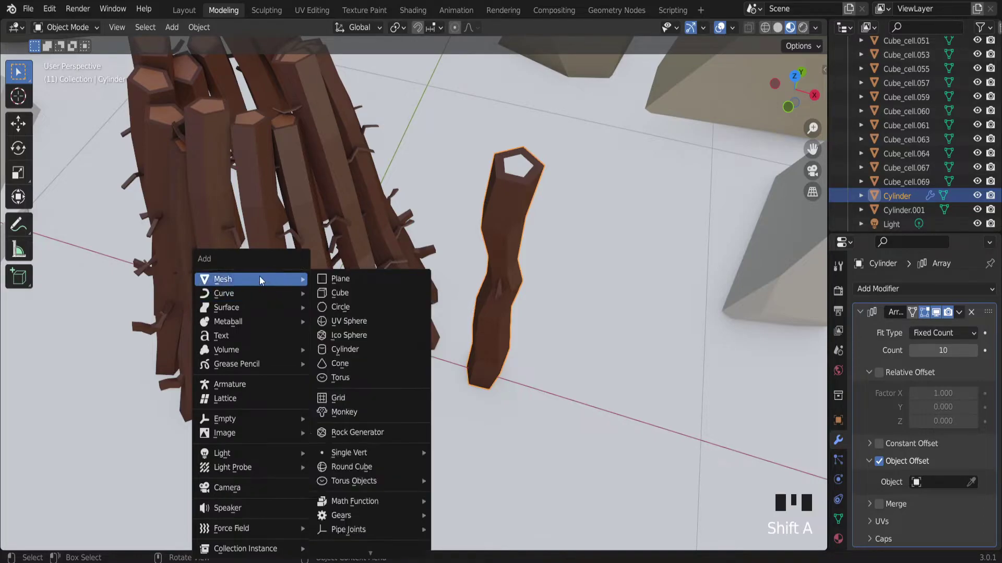
{"action": "mouse_move", "coordinate": [274, 278]}
{"action": "mouse_move", "coordinate": [243, 420]}
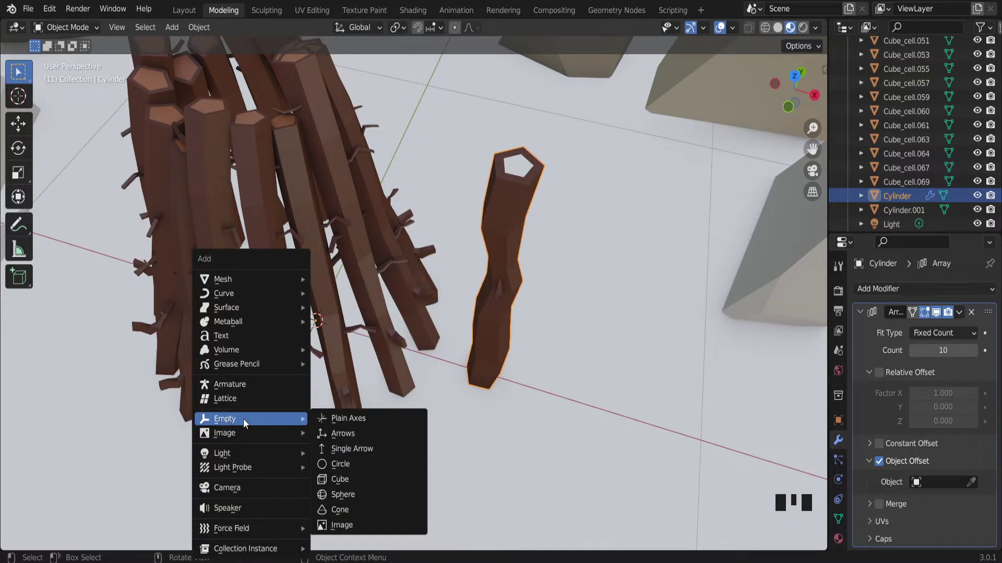
{"action": "left_click", "coordinate": [343, 435]}
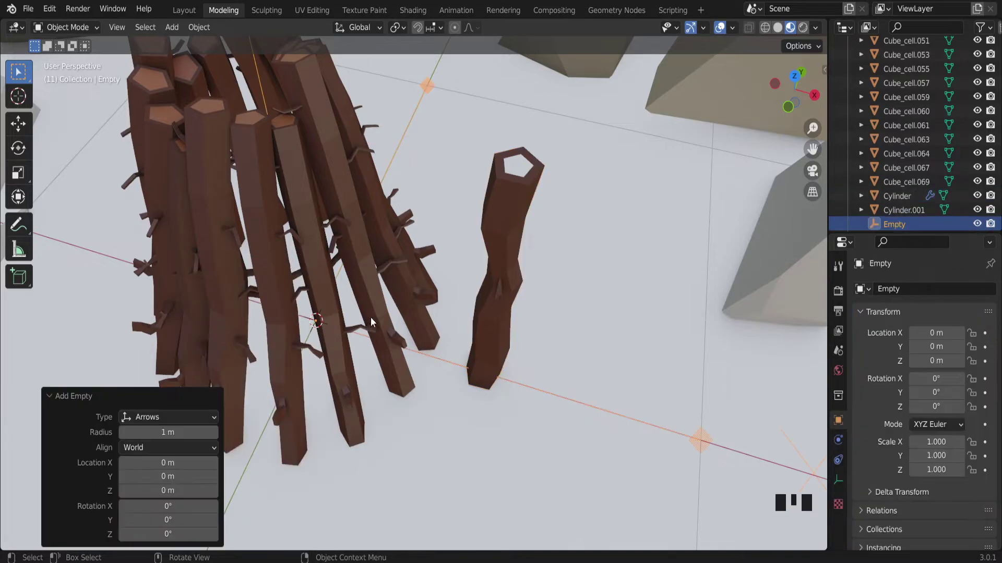
- Use the Arrows empty as the offset object of the single log's Array modifier
{"action": "scroll", "coordinate": [318, 262], "scroll_direction": "down", "scroll_amount": 4}
{"action": "scroll", "coordinate": [288, 213], "scroll_direction": "up", "scroll_amount": 3}
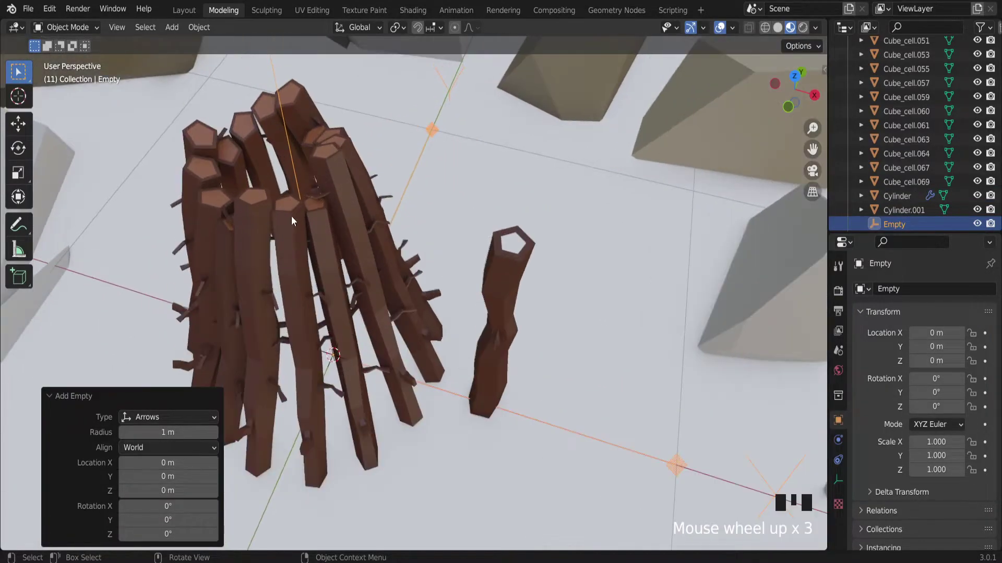
{"action": "middle_click_drag", "start_coordinate": [291, 216], "coordinate": [313, 179]}
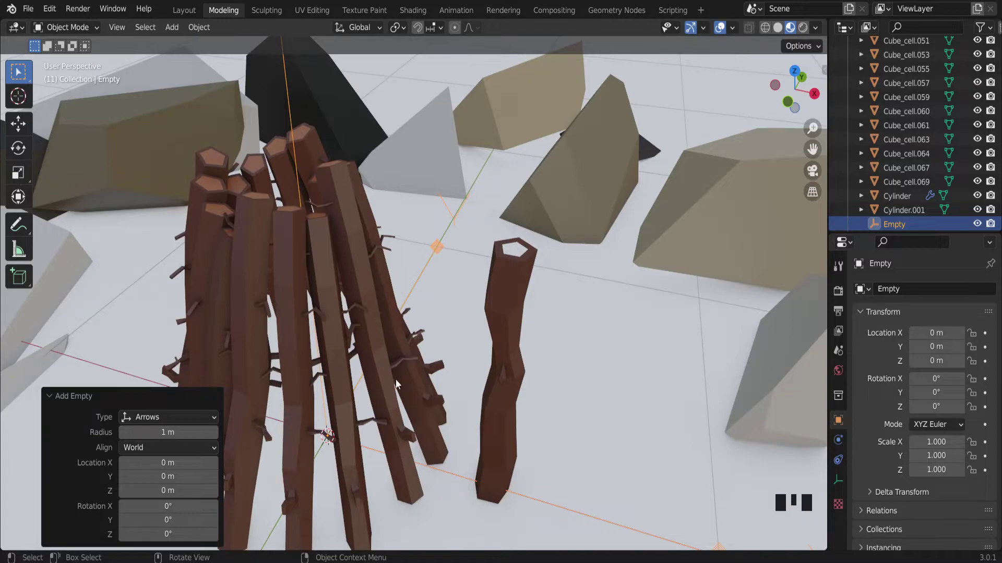
{"action": "left_click", "coordinate": [514, 395]}
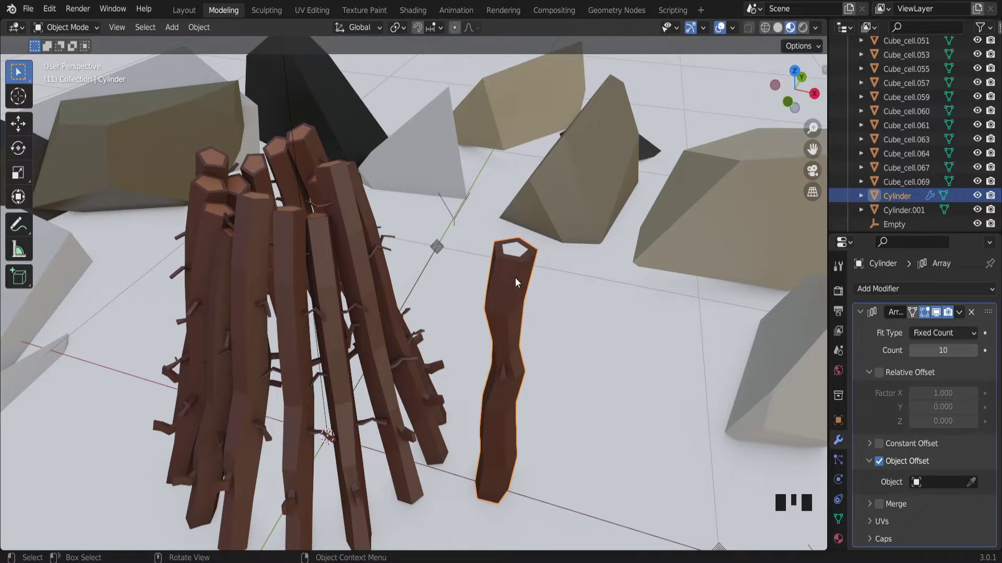
{"action": "middle_click_drag", "start_coordinate": [515, 278], "coordinate": [498, 354]}
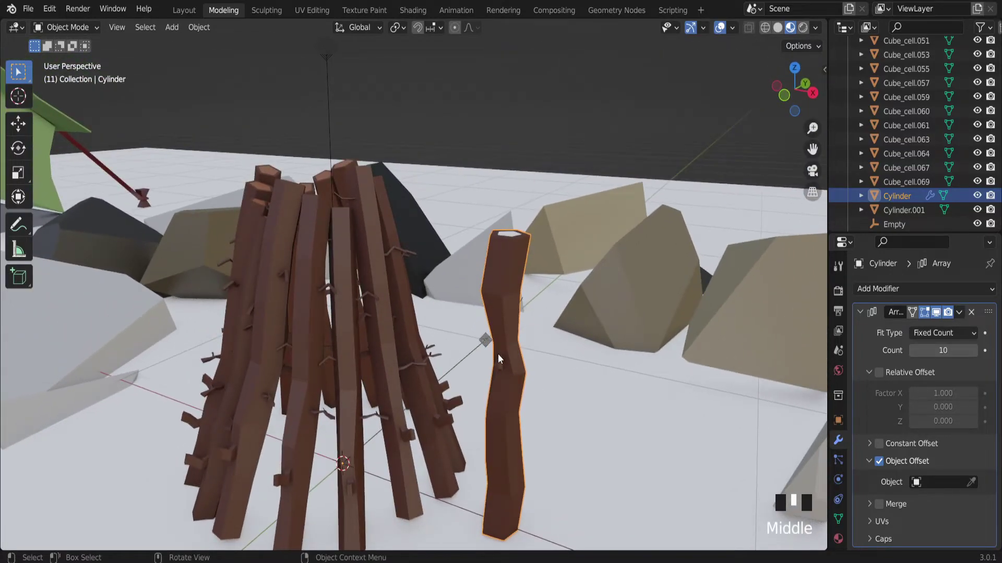
{"action": "left_click", "coordinate": [971, 482]}
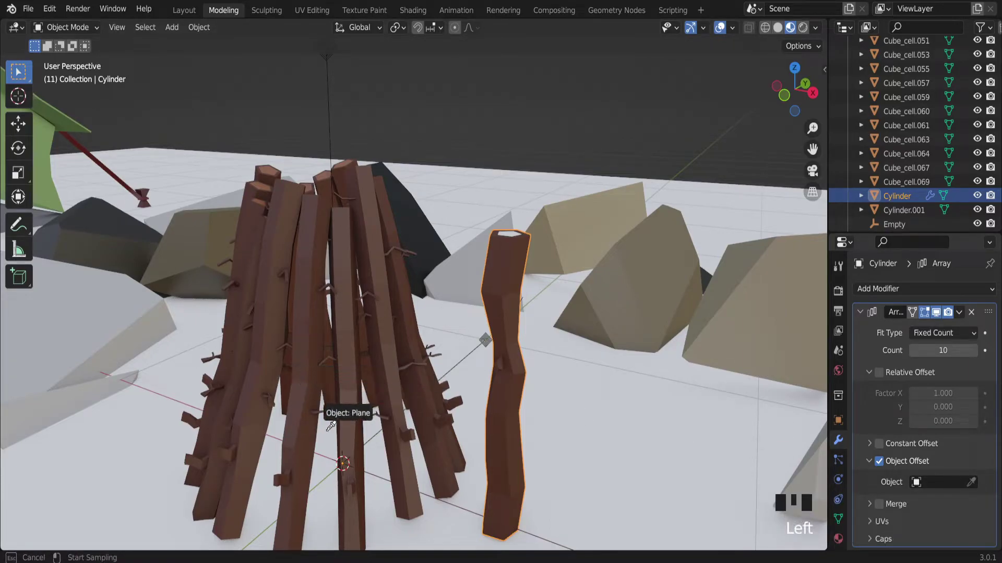
{"action": "left_click", "coordinate": [328, 88]}
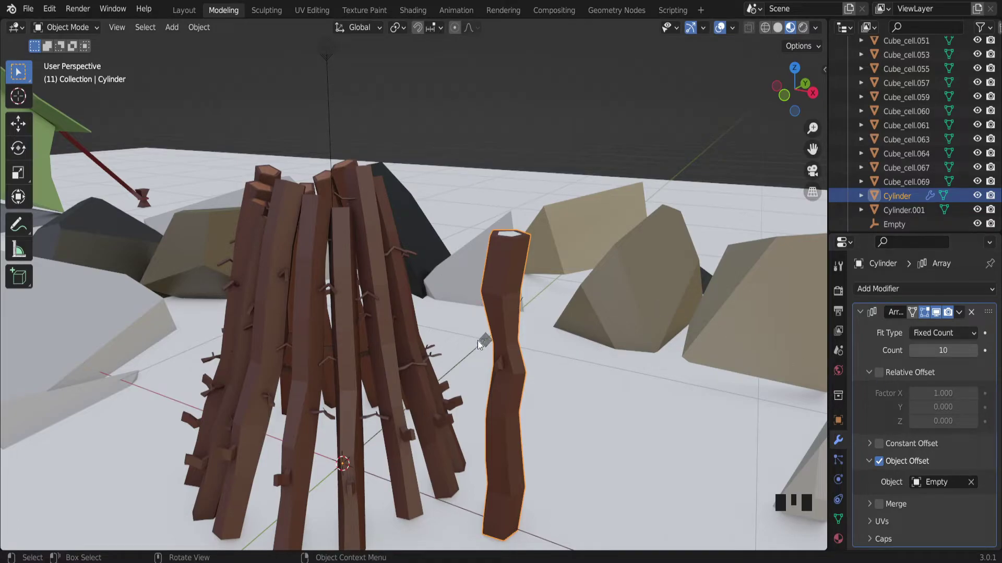
- Rotate the log 37.7° about the global Z axis so the arrayed copies spread into a ring
{"action": "key", "text": "r"}
{"action": "key", "text": "z"}
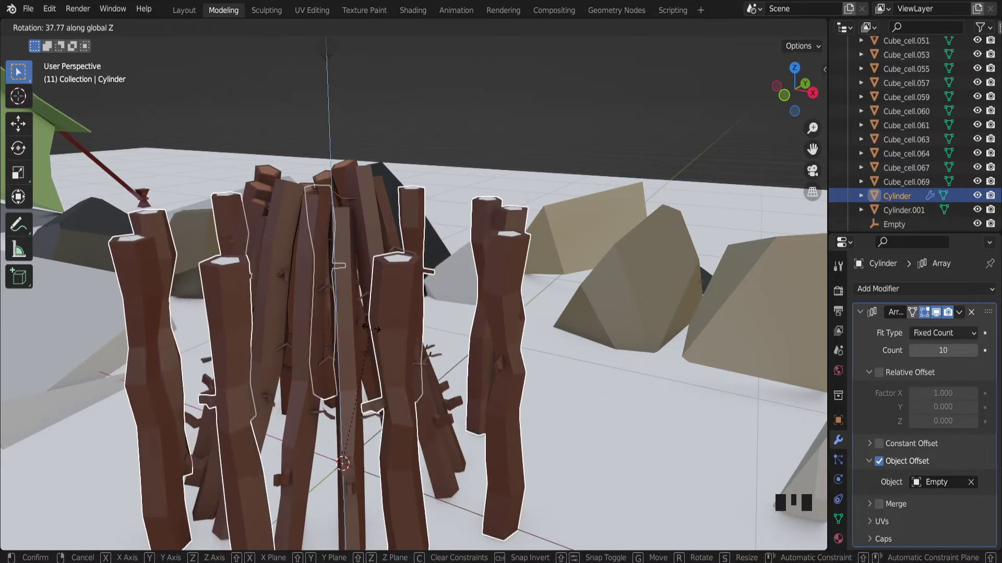
{"action": "left_click", "coordinate": [371, 329]}
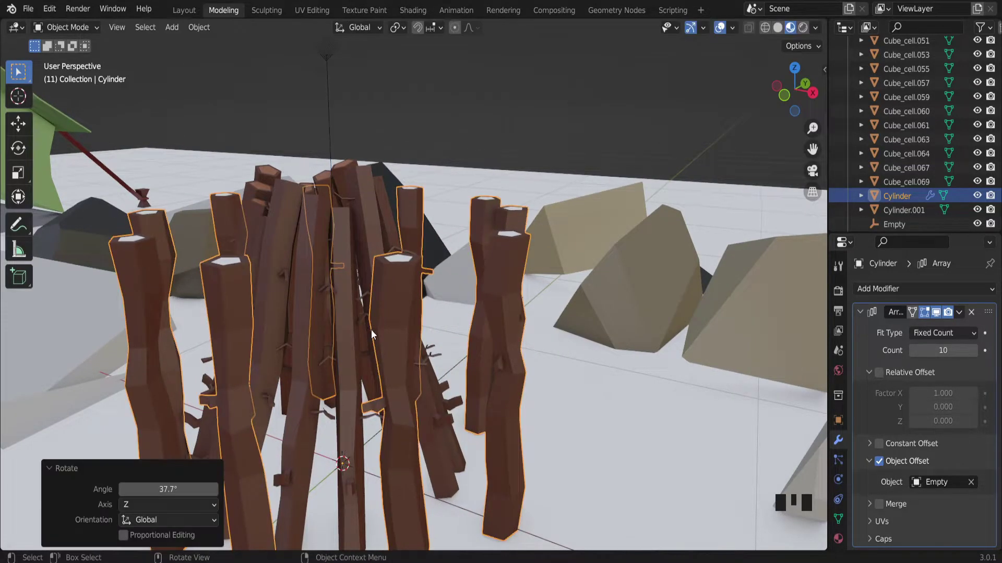
{"action": "middle_click_drag", "start_coordinate": [371, 329], "coordinate": [560, 238]}
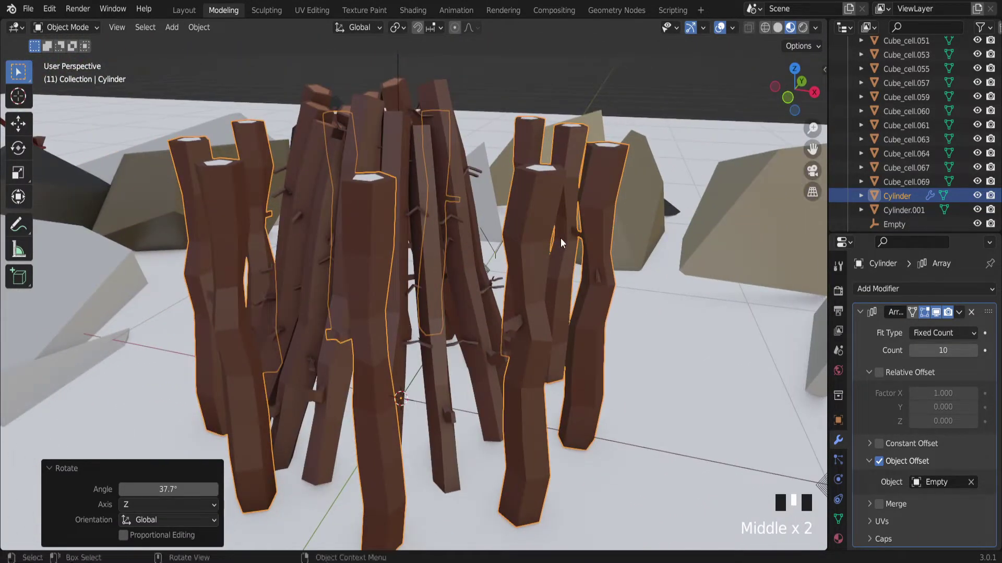
- Try tilting the ring of logs by setting its X rotation to 24.9°
{"action": "key", "text": "n"}
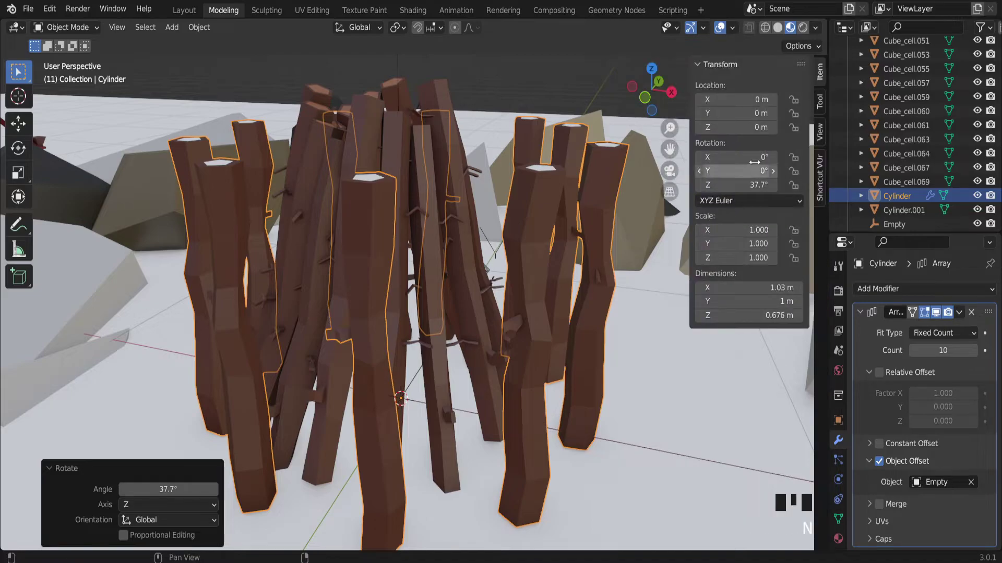
{"action": "mouse_move", "coordinate": [484, 187]}
{"action": "middle_mouse_down"}
{"action": "mouse_move", "coordinate": [505, 202]}
{"action": "mouse_move", "coordinate": [497, 198]}
{"action": "middle_mouse_up"}
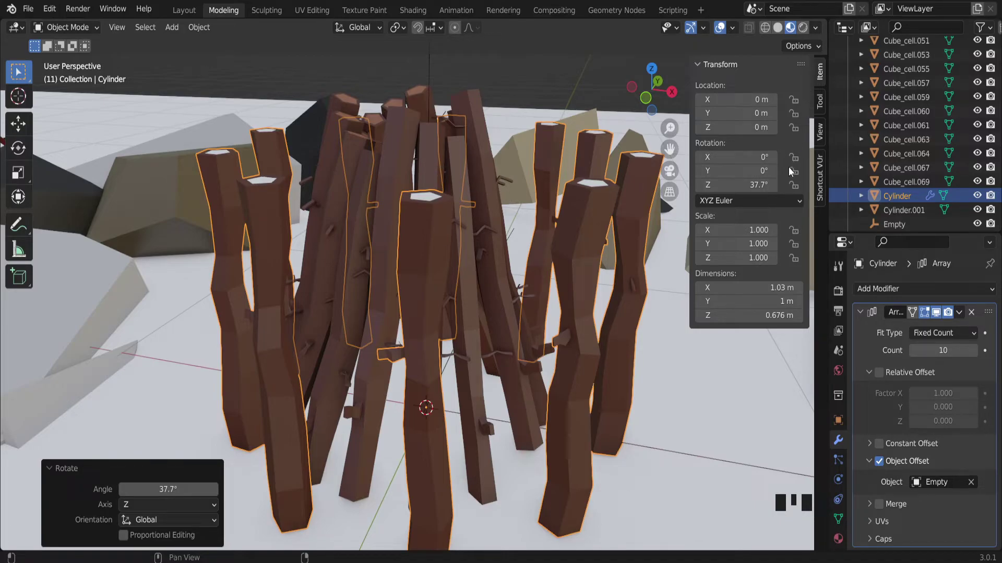
{"action": "left_click", "coordinate": [729, 172]}
{"action": "left_click_drag", "start_coordinate": [729, 173], "coordinate": [827, 157]}
{"action": "left_click", "coordinate": [741, 169]}
{"action": "key", "text": "Return"}
{"action": "middle_click_drag", "start_coordinate": [552, 200], "coordinate": [581, 208]}
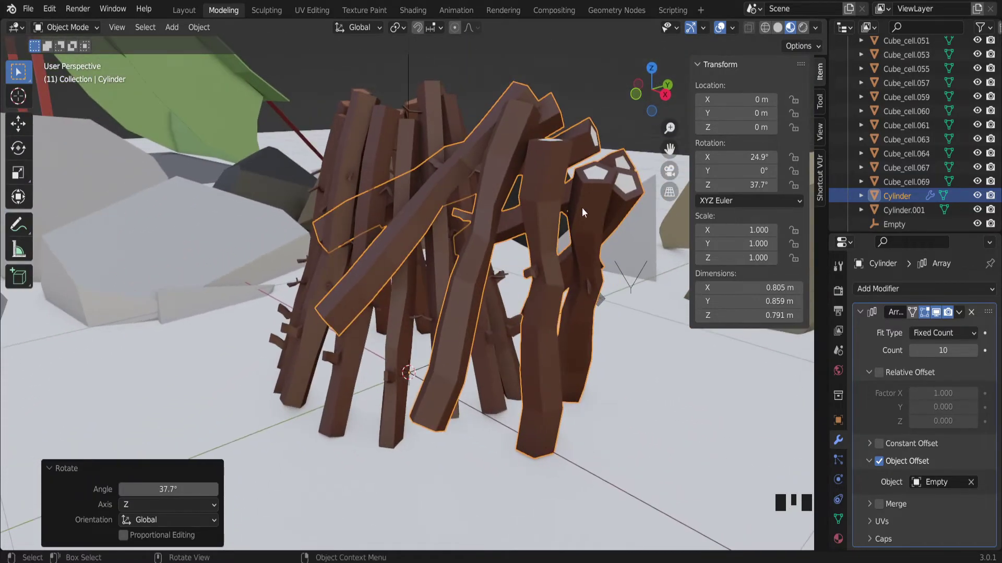
- Raise the log array's count to 14
{"action": "left_click", "coordinate": [974, 350]}
{"action": "left_click", "coordinate": [974, 351]}
{"action": "left_click", "coordinate": [973, 350]}
{"action": "left_click", "coordinate": [974, 351]}
{"action": "left_click", "coordinate": [973, 350]}
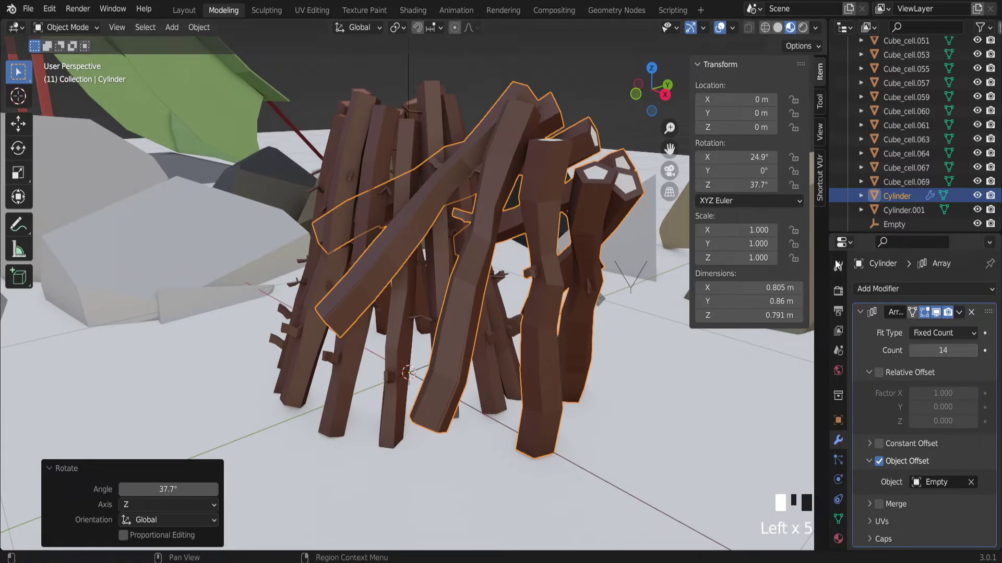
- Reset the X rotation of the arrayed logs to 0°
{"action": "left_click", "coordinate": [761, 157]}
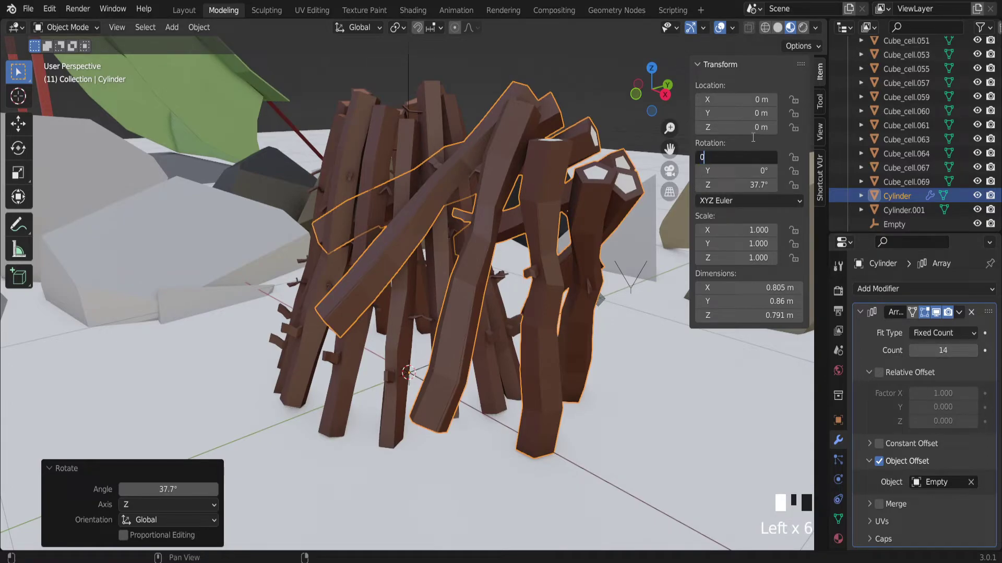
{"action": "type", "text": "0"}
{"action": "key", "text": "Return"}
{"action": "middle_click_drag", "start_coordinate": [477, 229], "coordinate": [499, 255]}
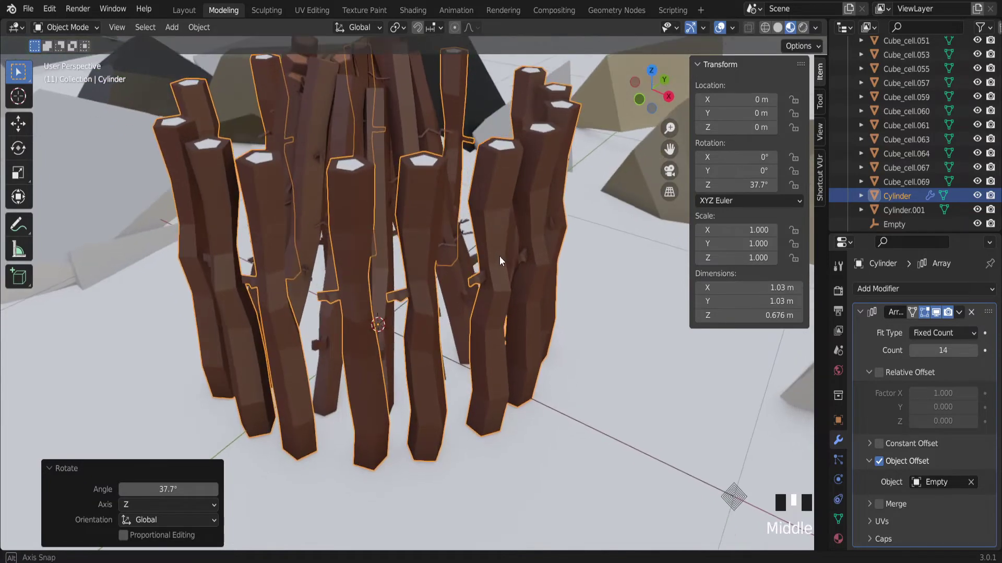
- Fine-tune the spacing of the log ring by rotating it about 0.24° around the global Z axis
{"action": "key", "text": "r"}
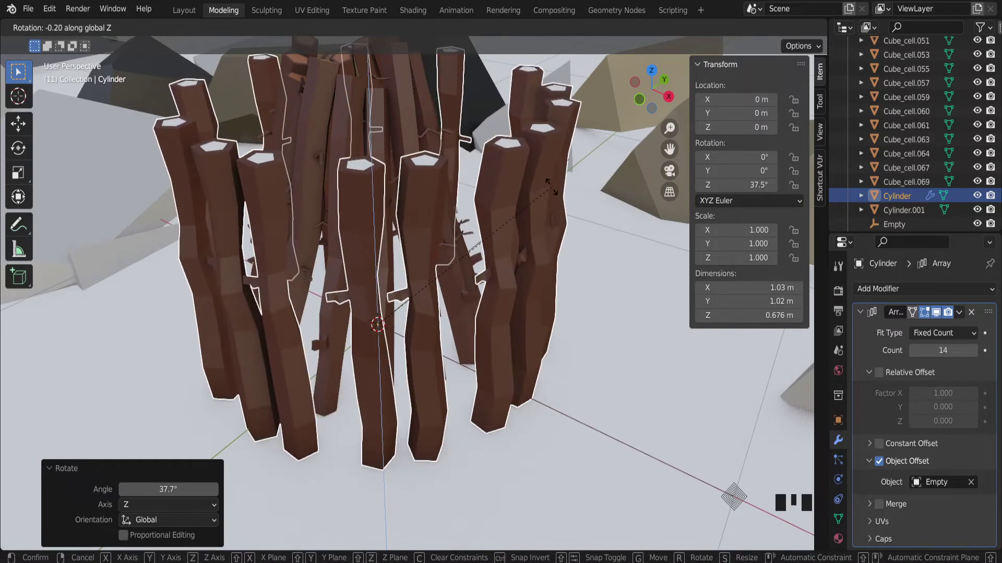
{"action": "left_click", "coordinate": [546, 189]}
{"action": "middle_click_drag", "start_coordinate": [547, 189], "coordinate": [491, 211]}
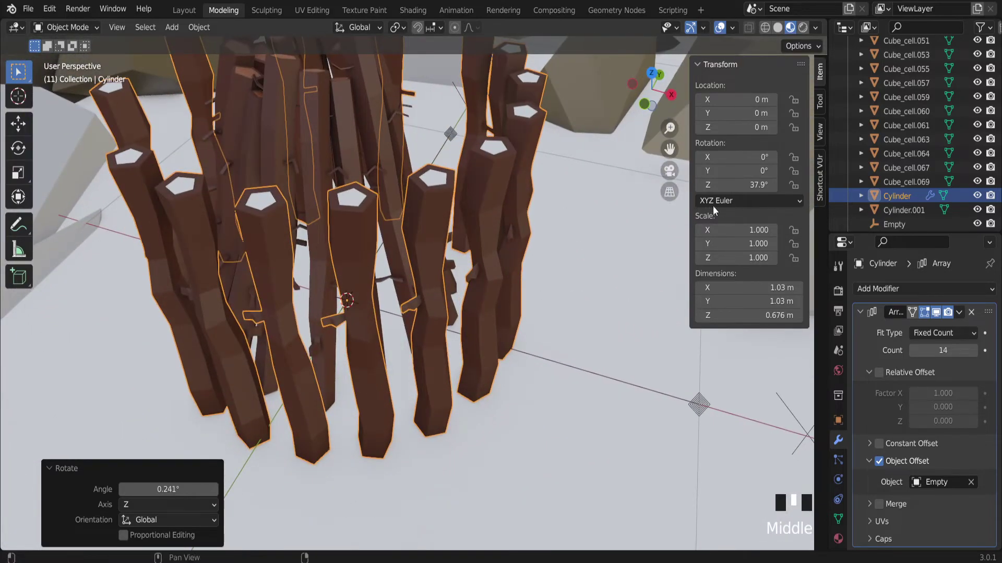
- Set the log ring's X rotation to 18.5° and apply its Array modifier
{"action": "left_click_drag", "start_coordinate": [740, 157], "coordinate": [777, 157]}
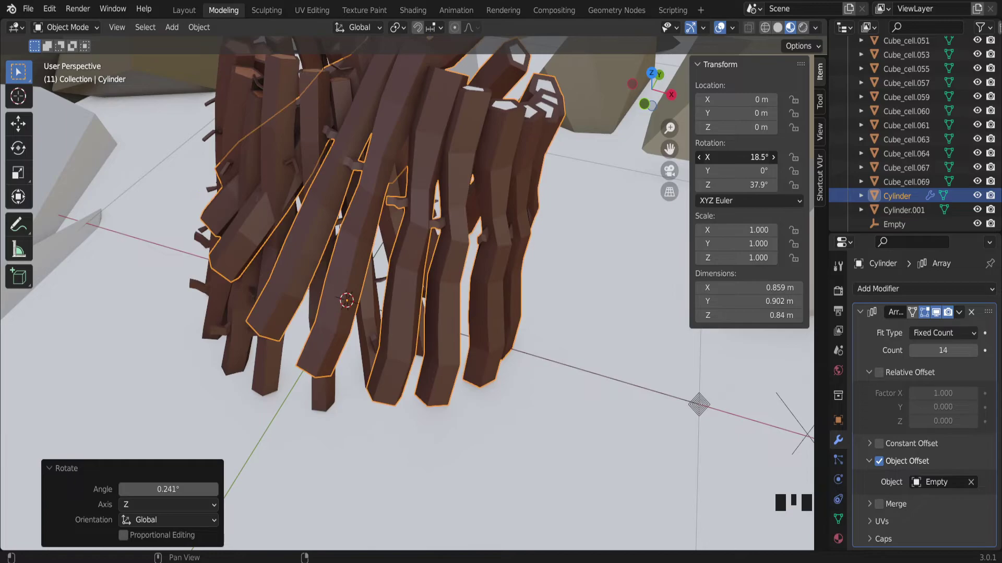
{"action": "scroll", "coordinate": [471, 116], "scroll_direction": "down", "scroll_amount": 3}
{"action": "middle_click_drag", "start_coordinate": [471, 115], "coordinate": [429, 107]}
{"action": "scroll", "coordinate": [428, 107], "scroll_direction": "up", "scroll_amount": 2}
{"action": "scroll", "coordinate": [428, 110], "scroll_direction": "down", "scroll_amount": 2}
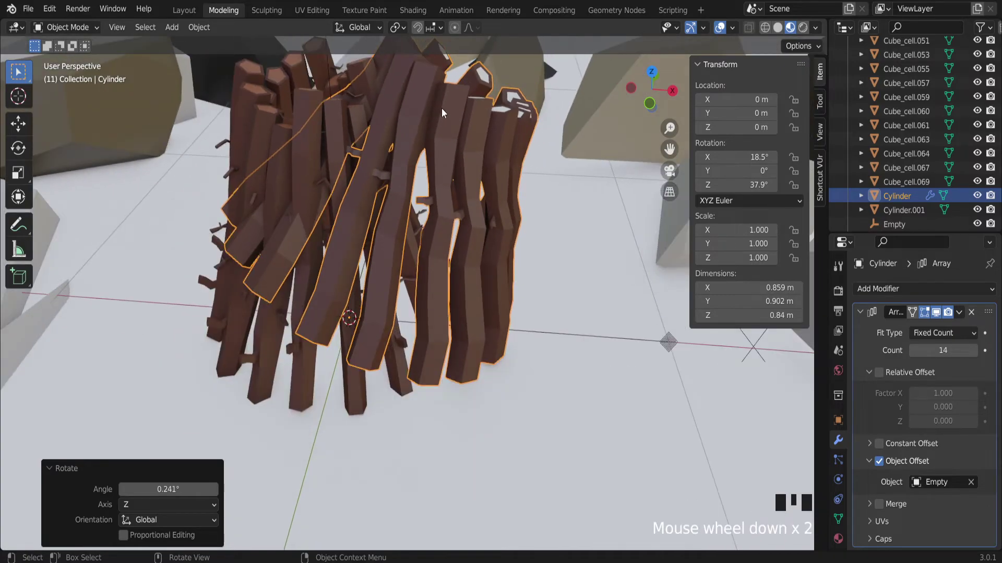
{"action": "left_click", "coordinate": [957, 312]}
{"action": "left_click", "coordinate": [943, 326]}
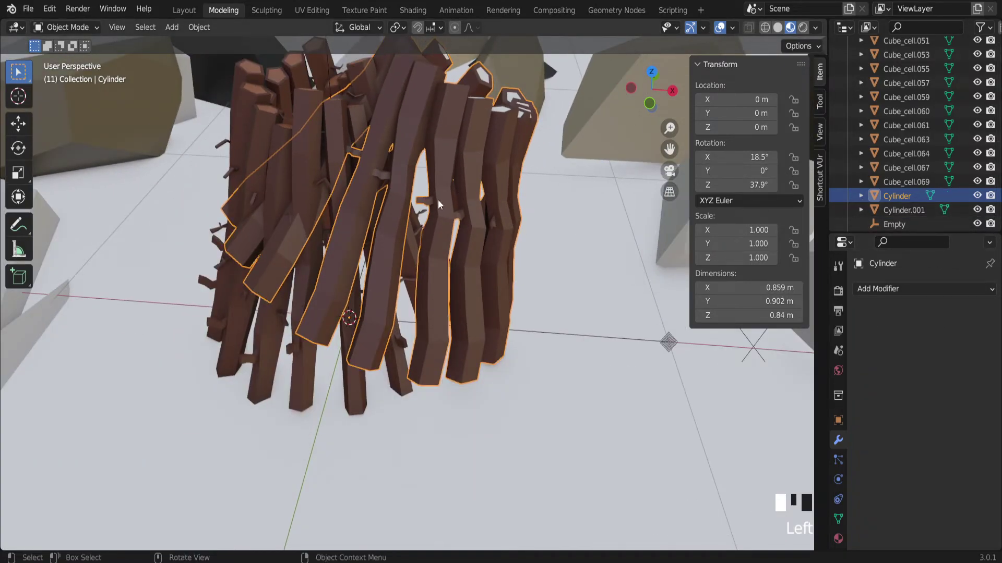
{"action": "key", "text": "r"}
{"action": "key", "text": "x"}
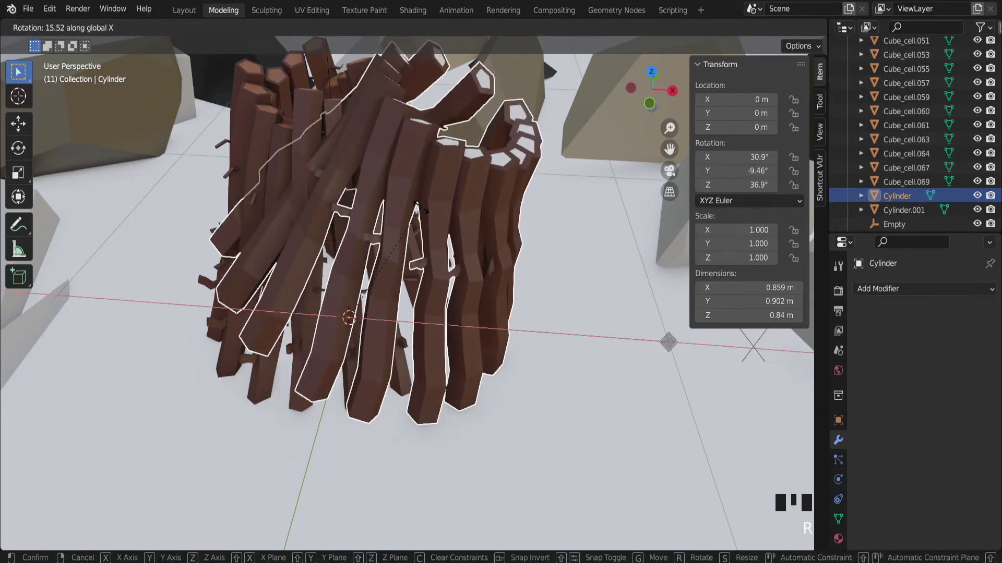
{"action": "key", "text": "Escape"}
{"action": "key", "text": "Escape"}
- Rotate the merged log pile -16.3° about the global Y axis to straighten it
{"action": "key", "text": "r"}
{"action": "key", "text": "y"}
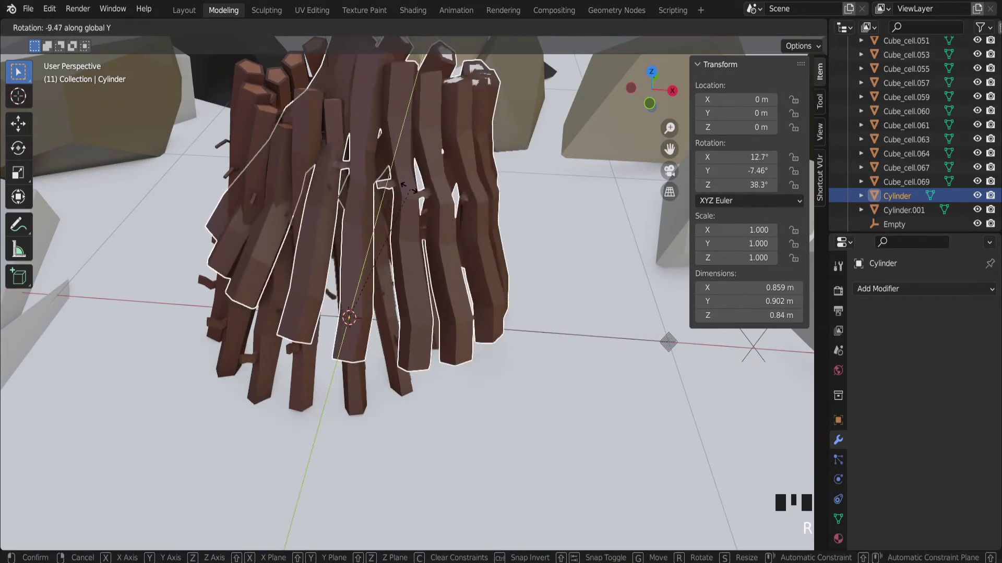
{"action": "left_click", "coordinate": [390, 197]}
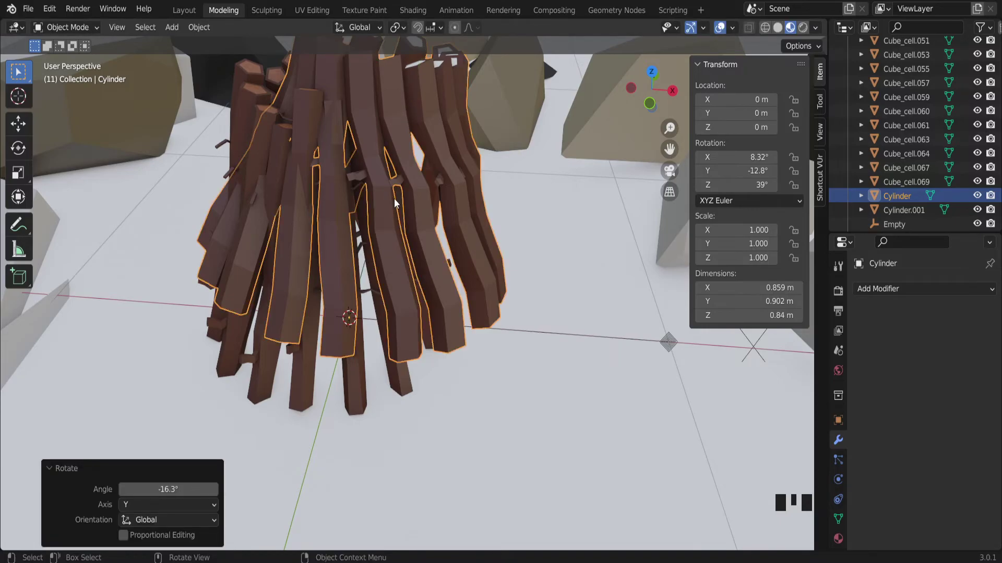
- Move the new log pile about 0.607 m along X, away from the existing campfire, and lower it 0.185 m along Z
{"action": "key", "text": "g"}
{"action": "key", "text": "x"}
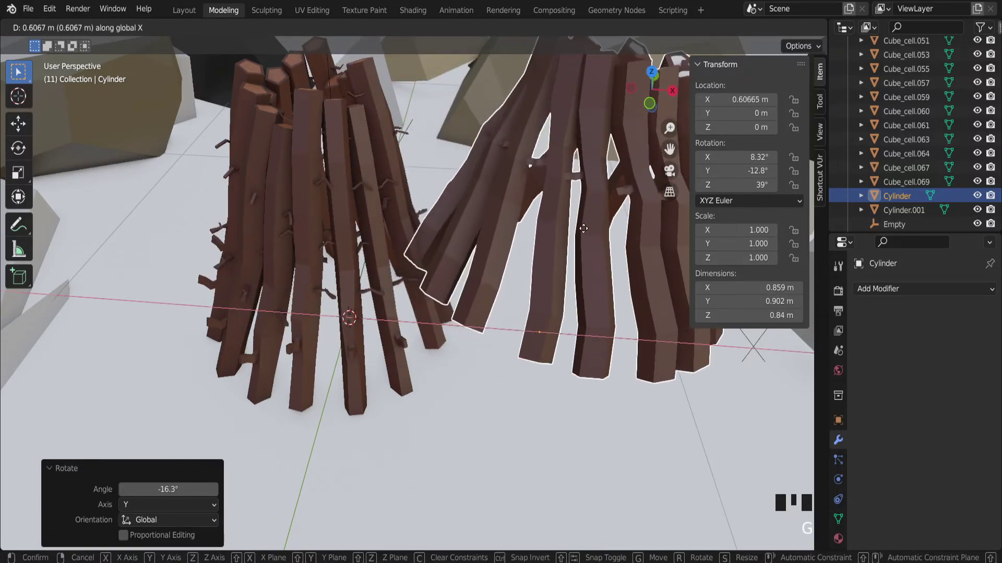
{"action": "left_click", "coordinate": [543, 242]}
{"action": "scroll", "coordinate": [543, 242], "scroll_direction": "down", "scroll_amount": 3}
{"action": "left_click_drag", "start_coordinate": [669, 149], "coordinate": [538, 186]}
{"action": "key", "text": "g"}
{"action": "key", "text": "z"}
{"action": "left_click", "coordinate": [549, 218]}
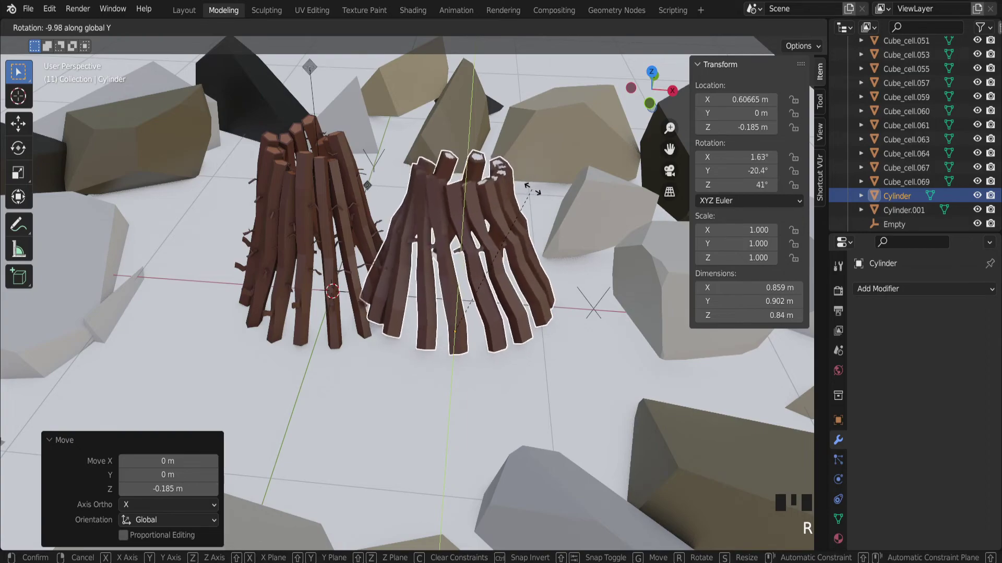
- Rotate the new log pile -9.64° about the global Y axis and compare it with the existing campfire
{"action": "left_click", "coordinate": [393, 216]}
{"action": "scroll", "coordinate": [392, 214], "scroll_direction": "up", "scroll_amount": 2}
{"action": "middle_click_drag", "start_coordinate": [415, 233], "coordinate": [506, 192]}
{"action": "scroll", "coordinate": [525, 204], "scroll_direction": "down", "scroll_amount": 3}
{"action": "scroll", "coordinate": [524, 199], "scroll_direction": "down", "scroll_amount": 3}
{"action": "scroll", "coordinate": [506, 193], "scroll_direction": "up", "scroll_amount": 4}
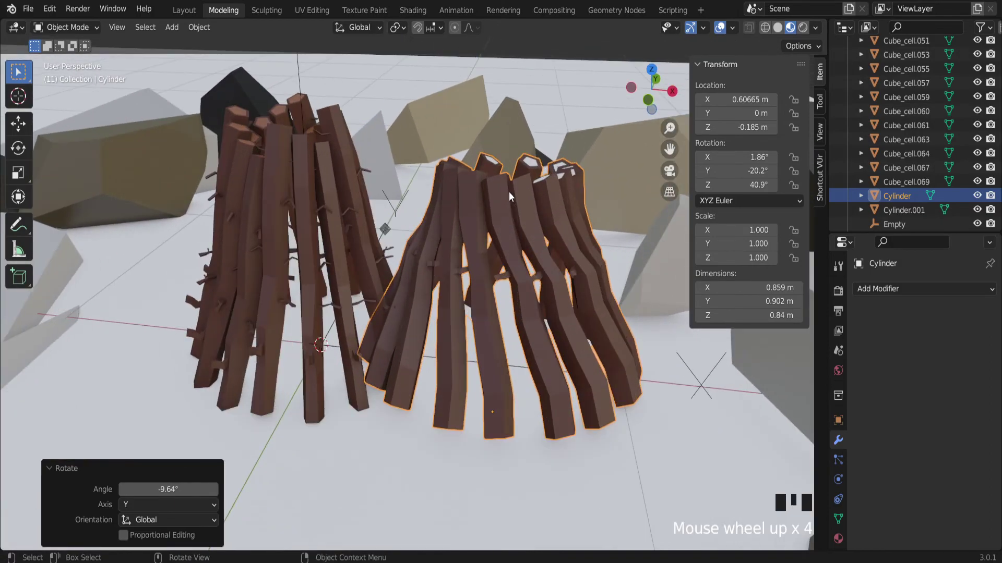
{"action": "scroll", "coordinate": [508, 193], "scroll_direction": "down", "scroll_amount": 5}
{"action": "scroll", "coordinate": [510, 205], "scroll_direction": "up", "scroll_amount": 4}
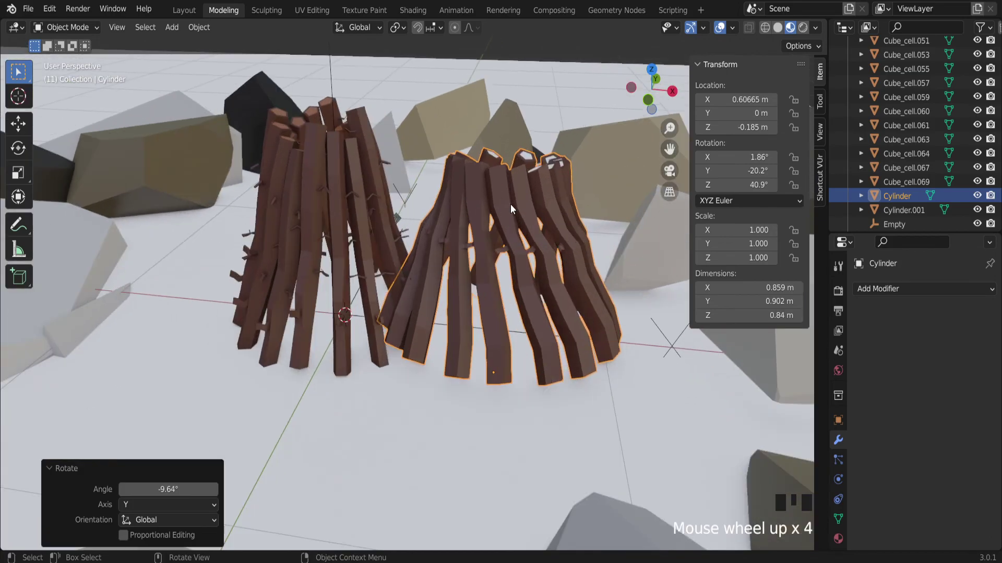
{"action": "mouse_move", "coordinate": [510, 205]}
{"action": "middle_mouse_down"}
{"action": "mouse_move", "coordinate": [437, 218]}
{"action": "mouse_move", "coordinate": [341, 202]}
{"action": "mouse_move", "coordinate": [519, 212]}
{"action": "middle_mouse_up"}
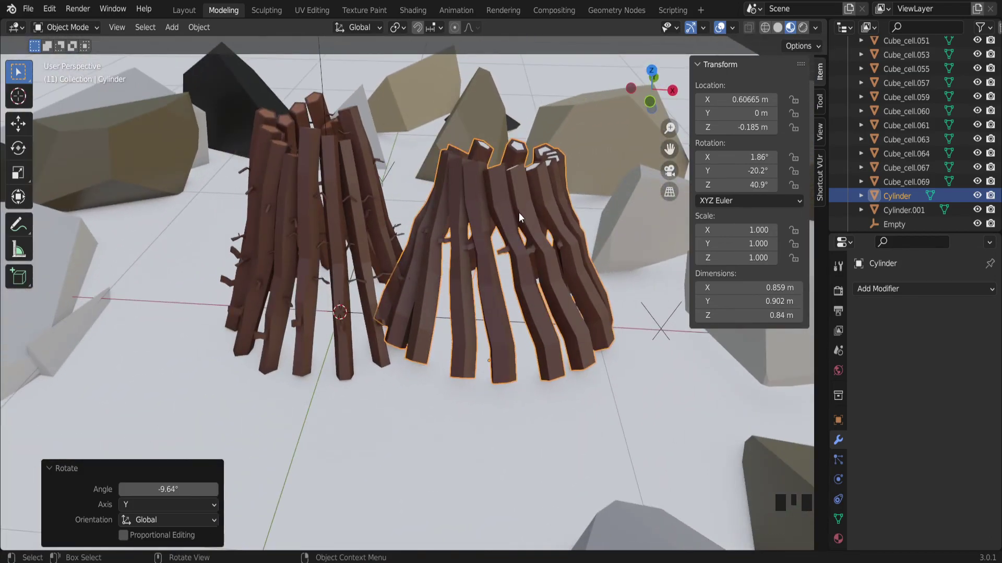